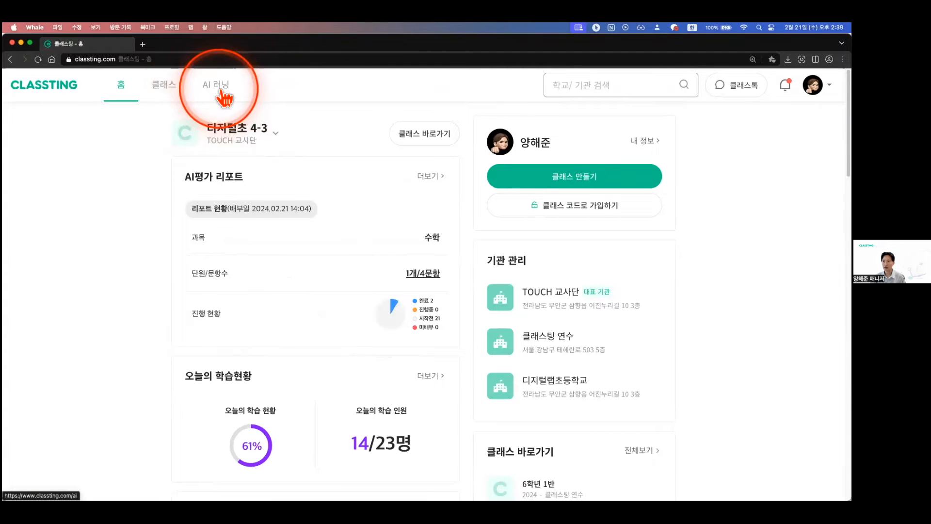
Open the AI 러닝 learning dashboard and switch the class to 클래스팅 연수 - 6학년 1반.
{"action": "left_click", "coordinate": [216, 85]}
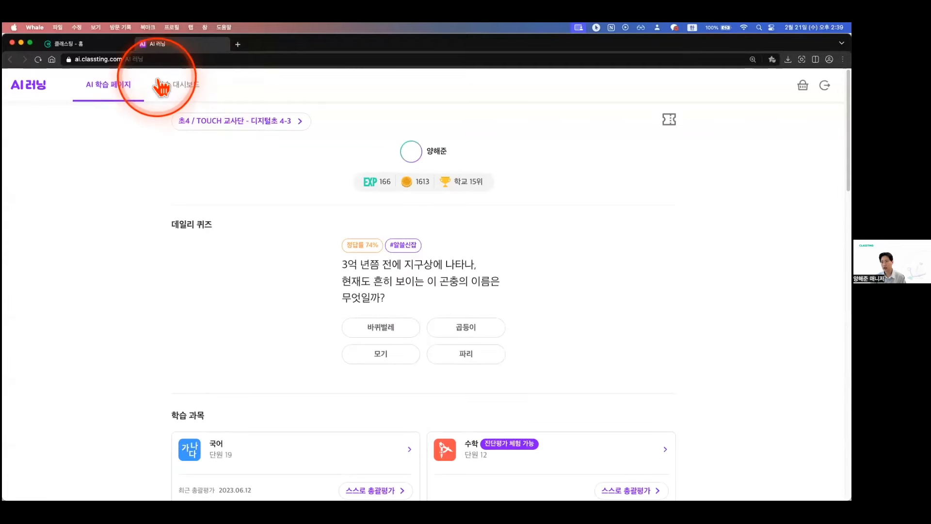
{"action": "left_click", "coordinate": [174, 86]}
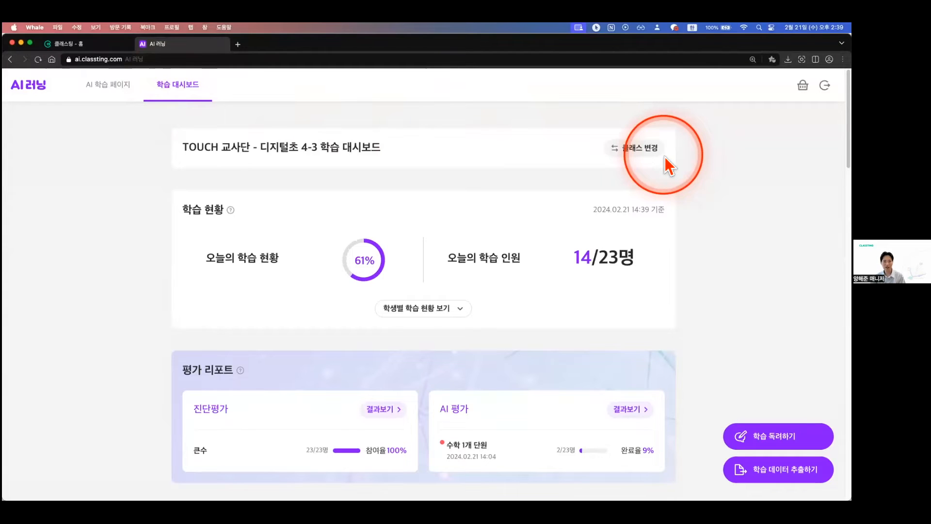
{"action": "left_click", "coordinate": [636, 154]}
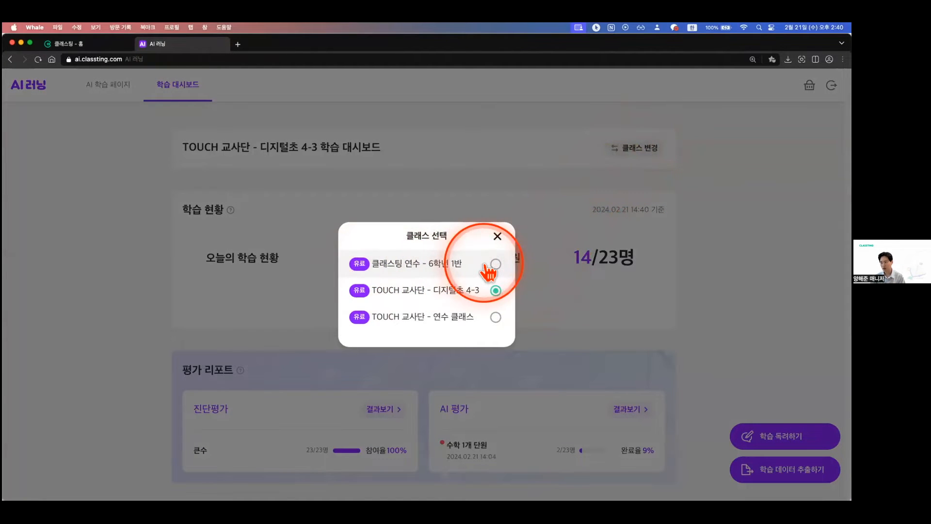
{"action": "left_click", "coordinate": [495, 266]}
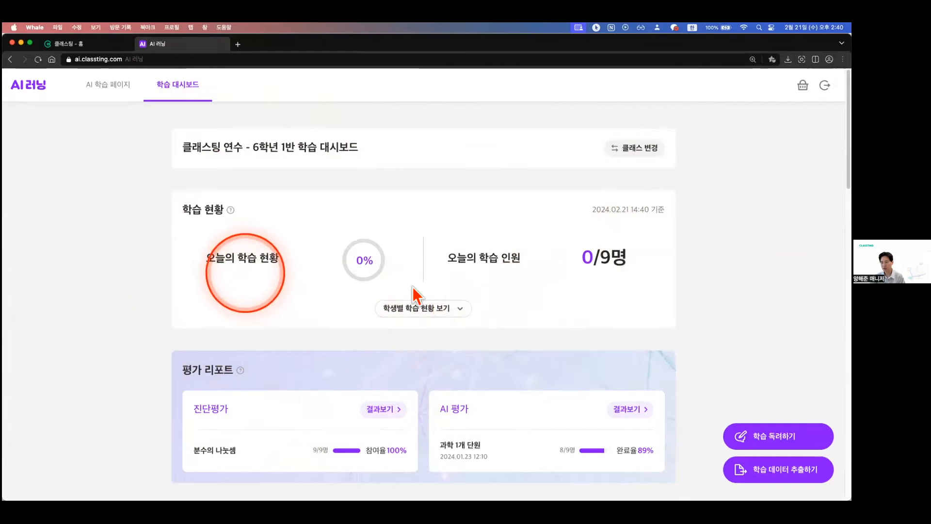
Expand the per-student learning status, go back to 1월 4주차 and inspect the students' activity on 01.23.
{"action": "left_click", "coordinate": [429, 308]}
{"action": "scroll", "coordinate": [436, 316], "scroll_direction": "down", "scroll_amount": 5}
{"action": "mouse_move", "coordinate": [516, 341]}
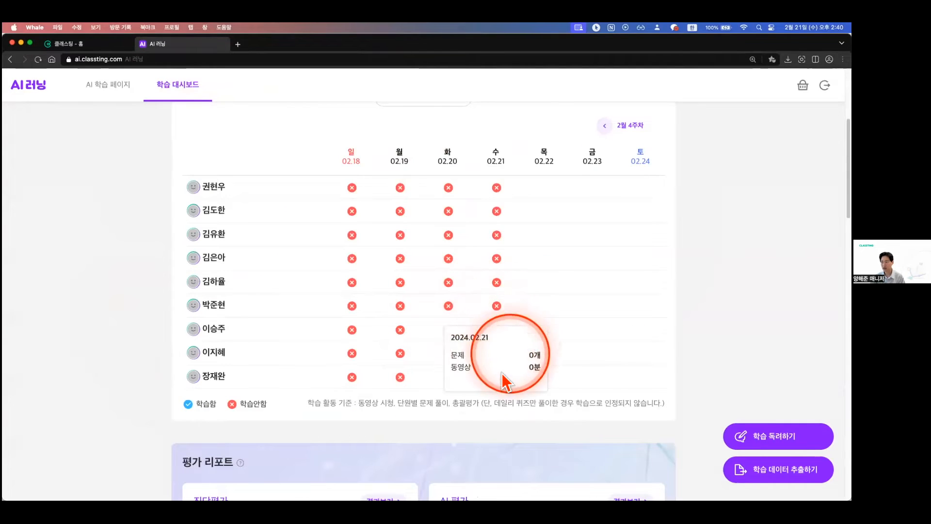
{"action": "left_click", "coordinate": [601, 129]}
{"action": "left_click", "coordinate": [604, 127]}
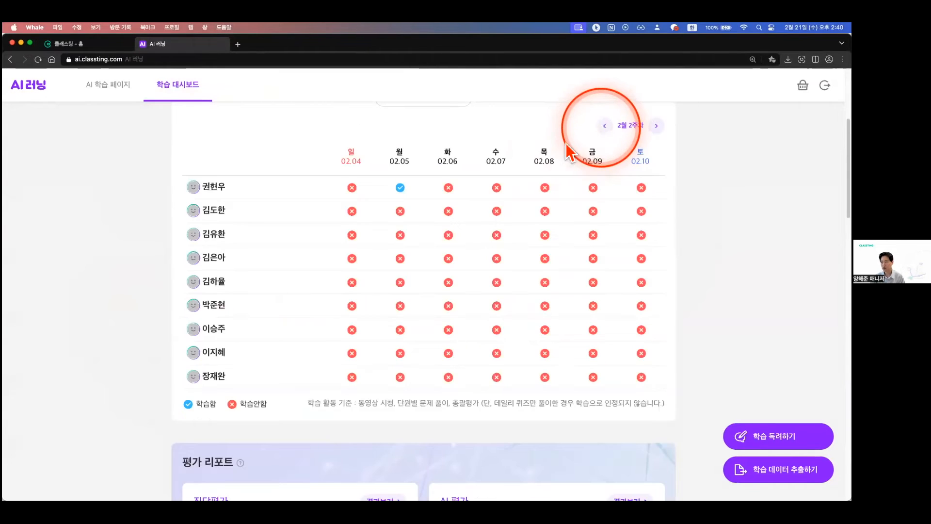
{"action": "left_click", "coordinate": [607, 127]}
{"action": "mouse_move", "coordinate": [444, 358]}
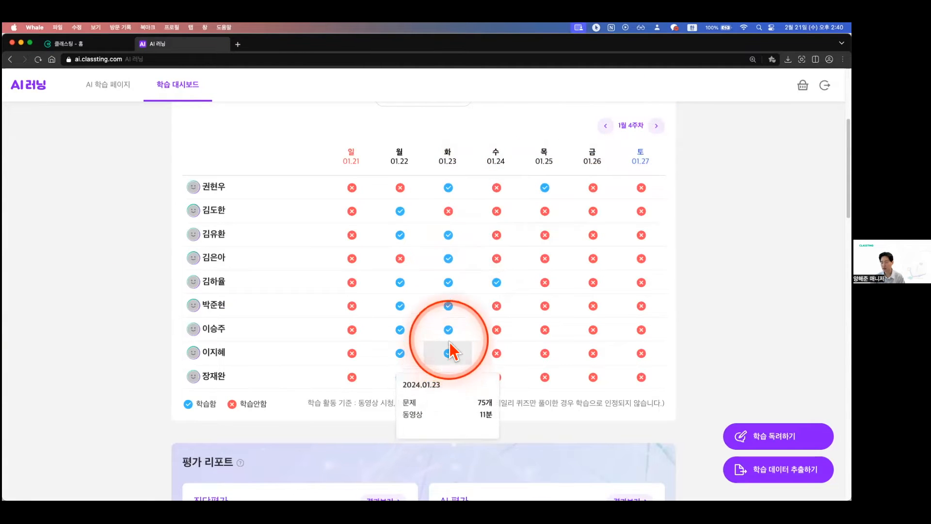
{"action": "scroll", "coordinate": [451, 312], "scroll_direction": "up", "scroll_amount": 2}
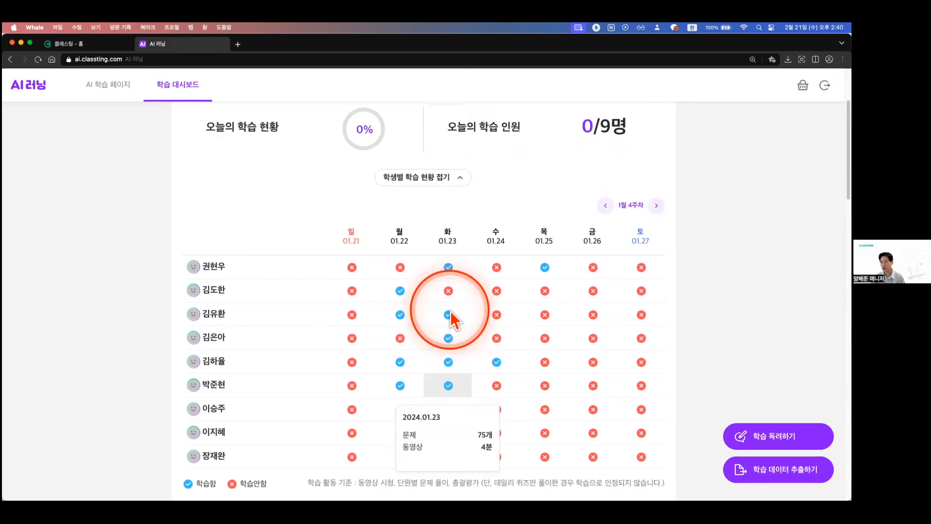
Open the achievement analysis of the first math unit, 분수의 나눗셈, and check which students are weak in each learning element.
{"action": "scroll", "coordinate": [451, 316], "scroll_direction": "down", "scroll_amount": 5}
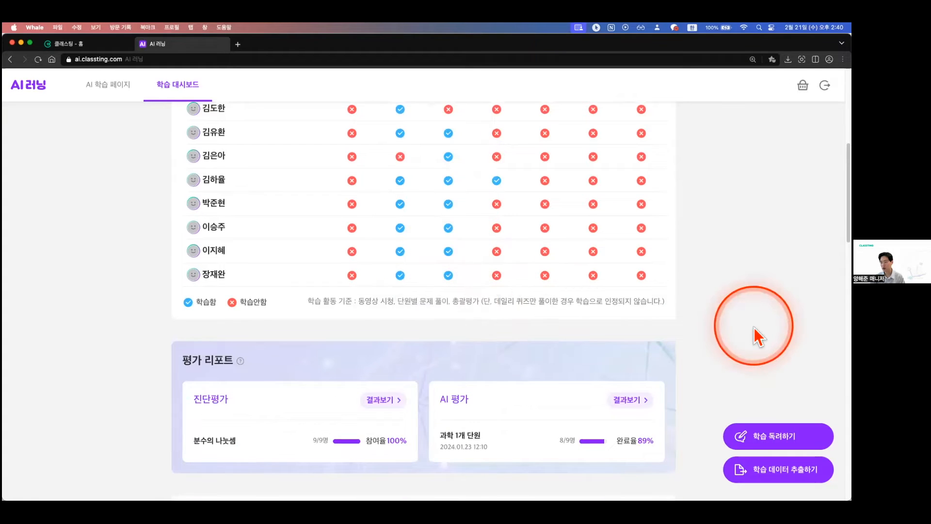
{"action": "scroll", "coordinate": [544, 349], "scroll_direction": "down", "scroll_amount": 3}
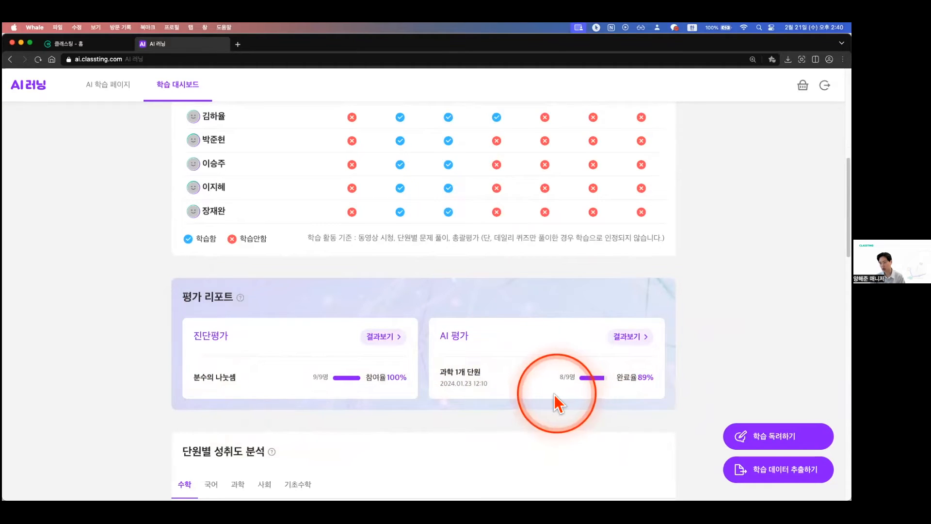
{"action": "scroll", "coordinate": [552, 395], "scroll_direction": "down", "scroll_amount": 5}
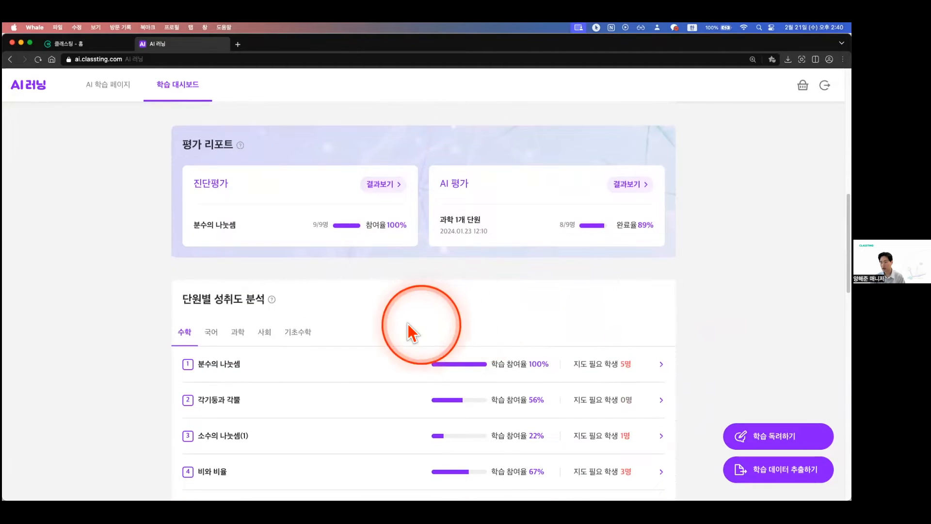
{"action": "scroll", "coordinate": [409, 332], "scroll_direction": "down", "scroll_amount": 1}
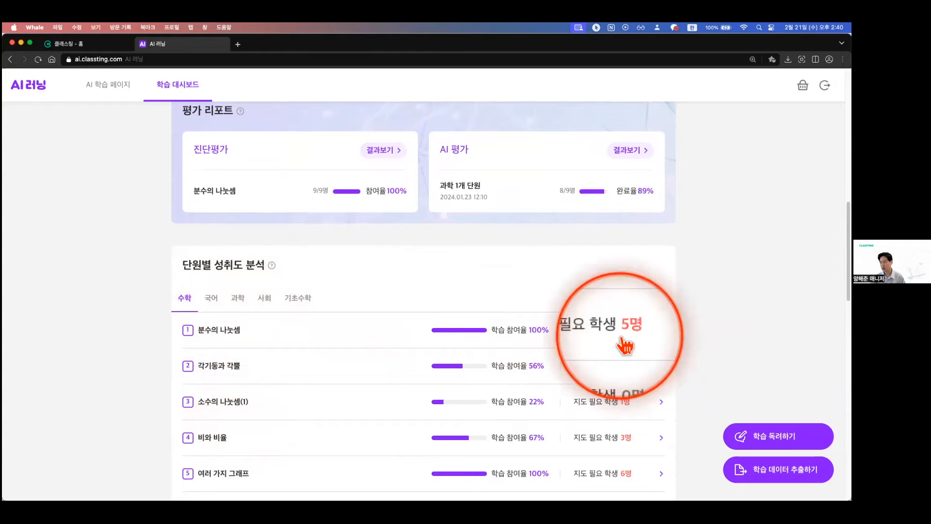
{"action": "left_click", "coordinate": [268, 339]}
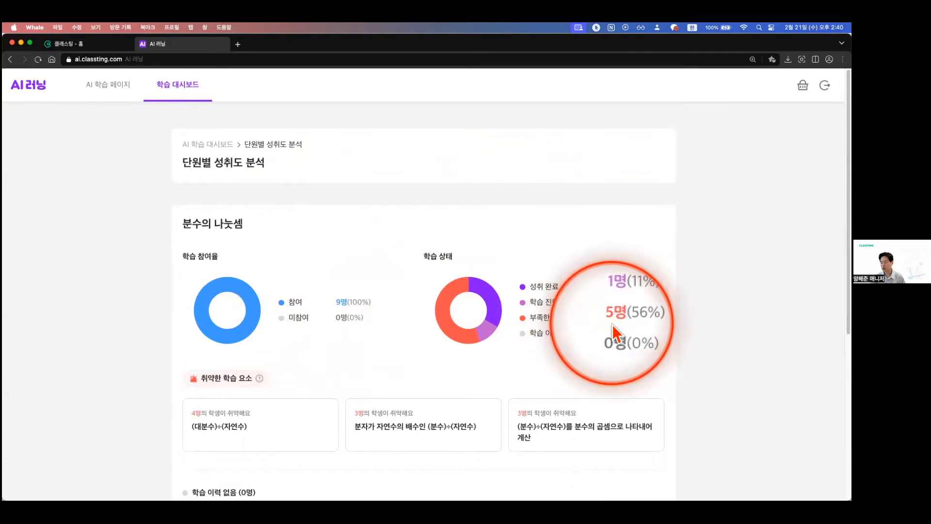
{"action": "scroll", "coordinate": [485, 340], "scroll_direction": "down", "scroll_amount": 1}
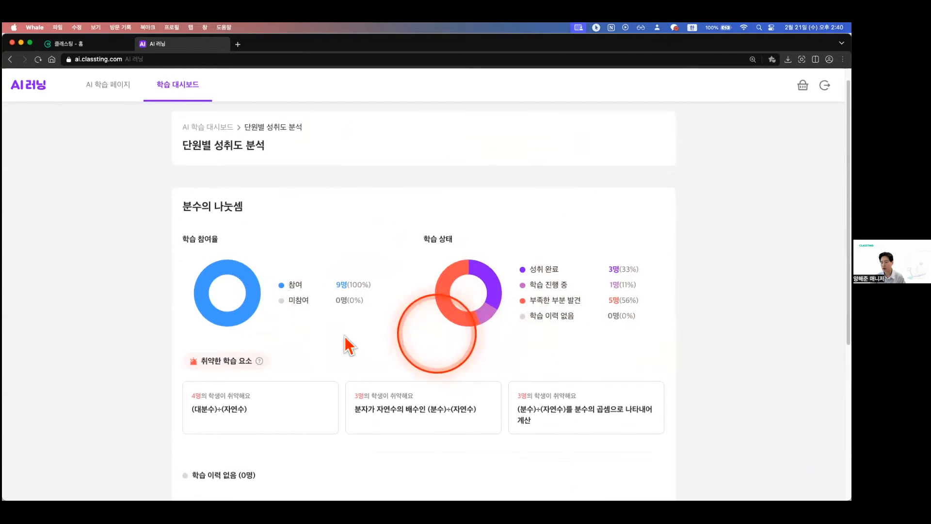
{"action": "scroll", "coordinate": [388, 359], "scroll_direction": "down", "scroll_amount": 1}
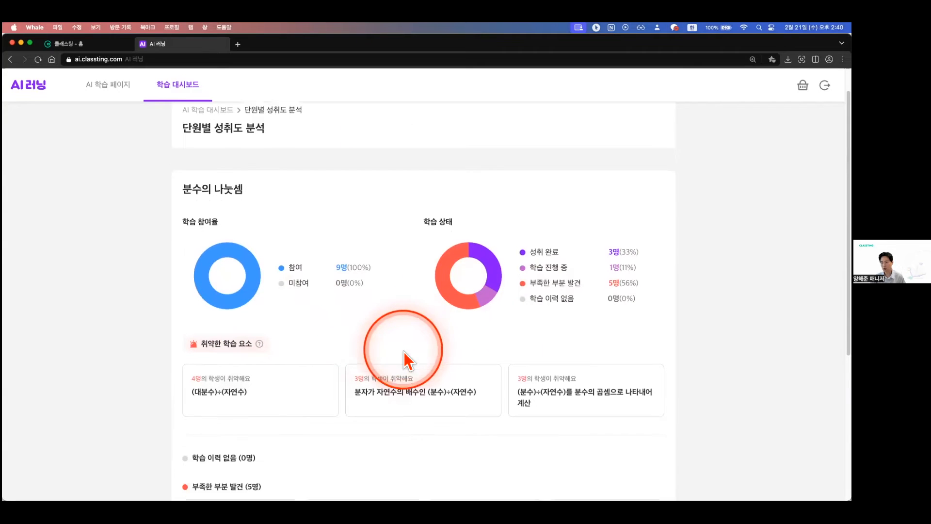
{"action": "mouse_move", "coordinate": [198, 383]}
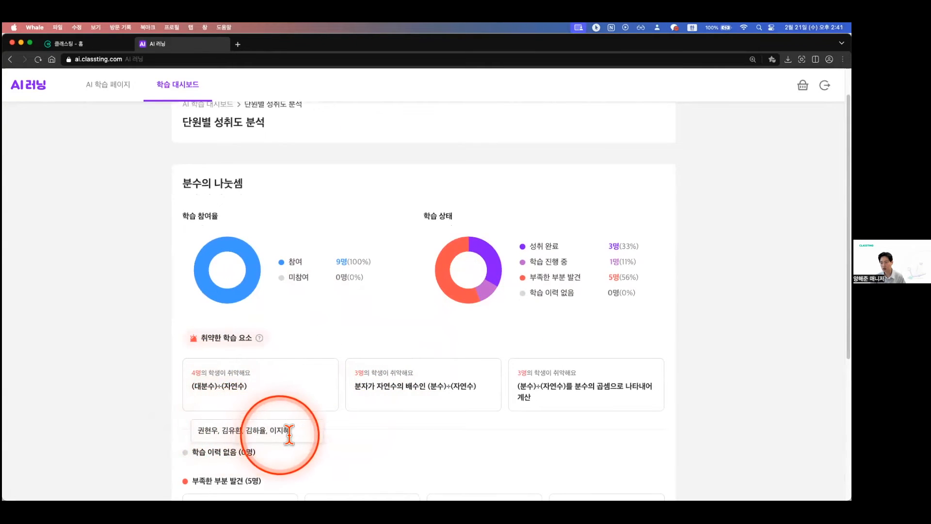
{"action": "mouse_move", "coordinate": [564, 392]}
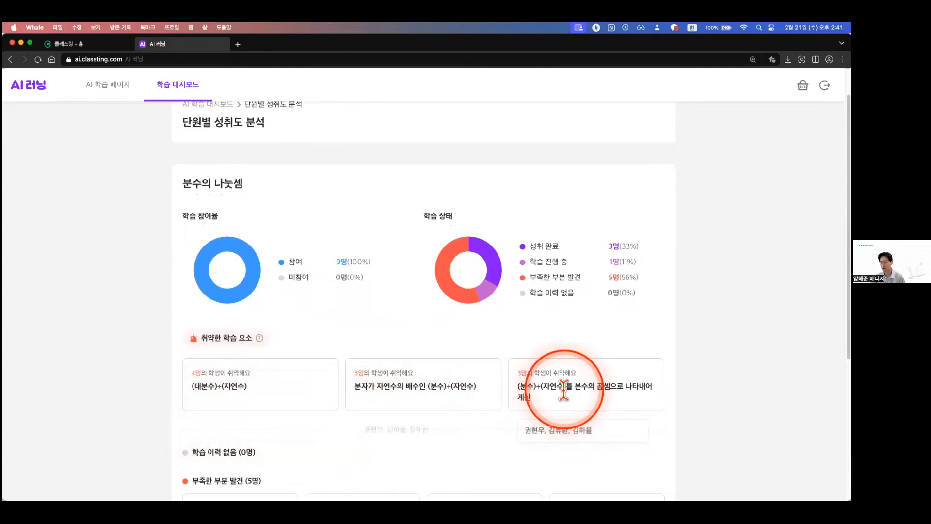
View the detailed unit results of the first student under 부족한 부분 발견, closing them after review.
{"action": "scroll", "coordinate": [564, 392], "scroll_direction": "down", "scroll_amount": 3}
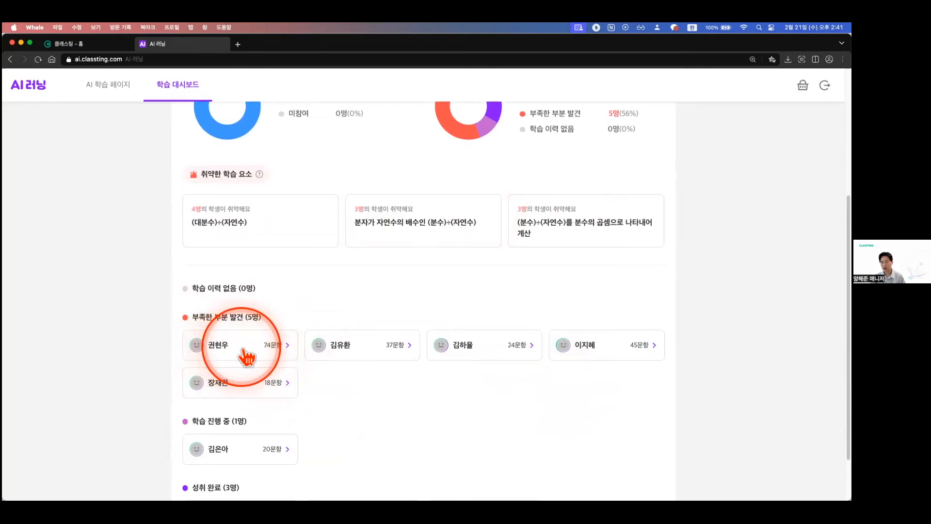
{"action": "left_click", "coordinate": [274, 359]}
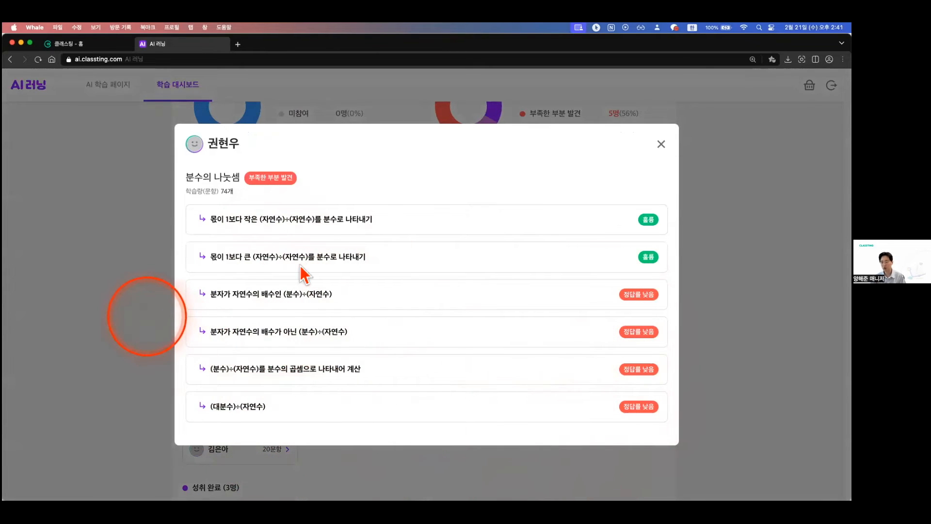
{"action": "left_click", "coordinate": [660, 147]}
Return to the dashboard, open the science unit 과학자처럼 탐구해 볼까요? and check who is weak in 탐구하는 방법과 탐구과정.
{"action": "scroll", "coordinate": [354, 288], "scroll_direction": "up", "scroll_amount": 5}
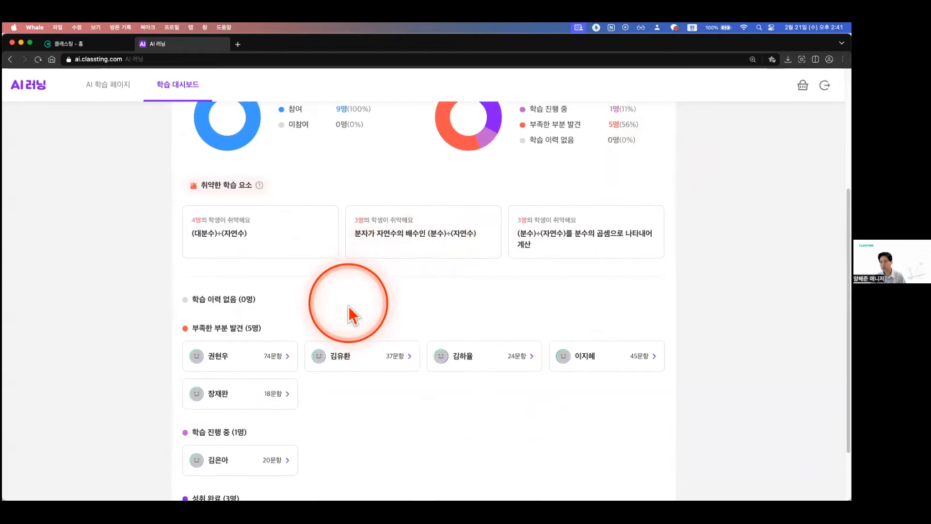
{"action": "left_click", "coordinate": [181, 84]}
{"action": "scroll", "coordinate": [465, 252], "scroll_direction": "down", "scroll_amount": 4}
{"action": "left_click", "coordinate": [237, 358]}
{"action": "scroll", "coordinate": [238, 374], "scroll_direction": "down", "scroll_amount": 2}
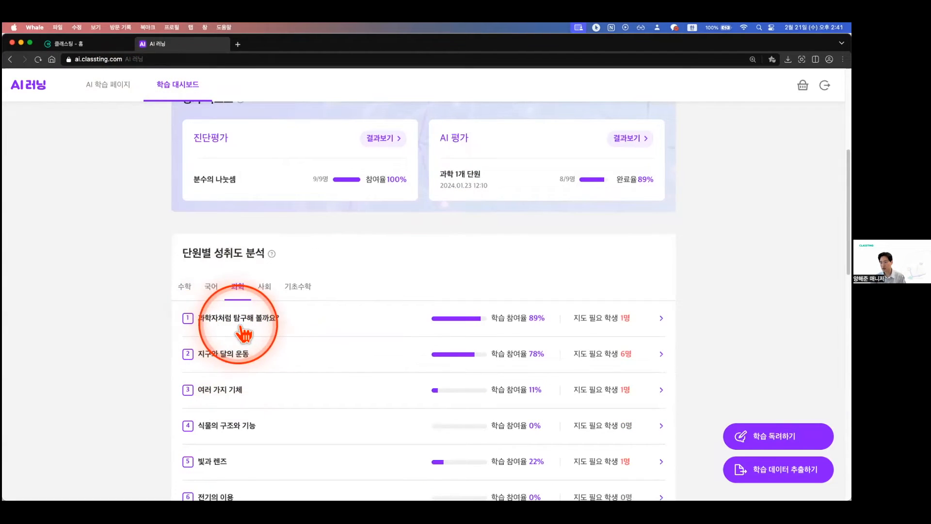
{"action": "left_click", "coordinate": [643, 331]}
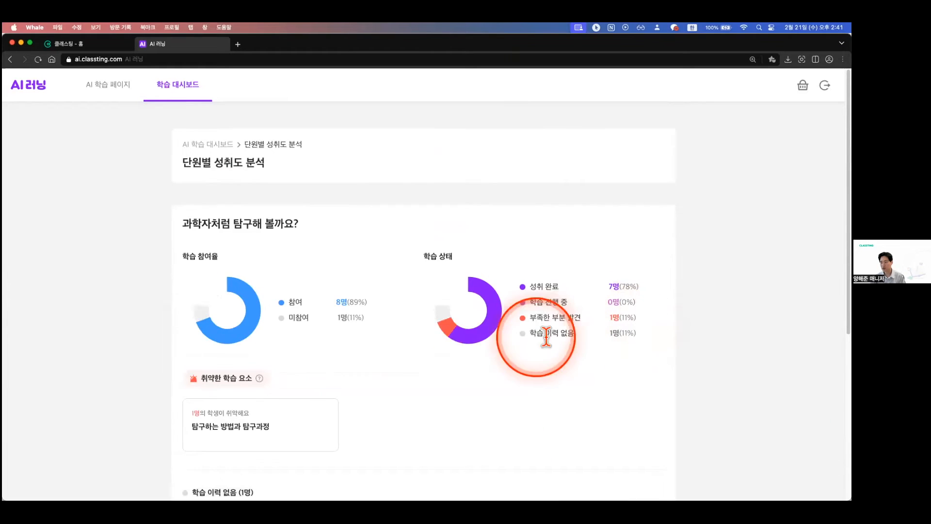
{"action": "scroll", "coordinate": [485, 359], "scroll_direction": "down", "scroll_amount": 1}
{"action": "mouse_move", "coordinate": [241, 431]}
{"action": "scroll", "coordinate": [240, 432], "scroll_direction": "down", "scroll_amount": 1}
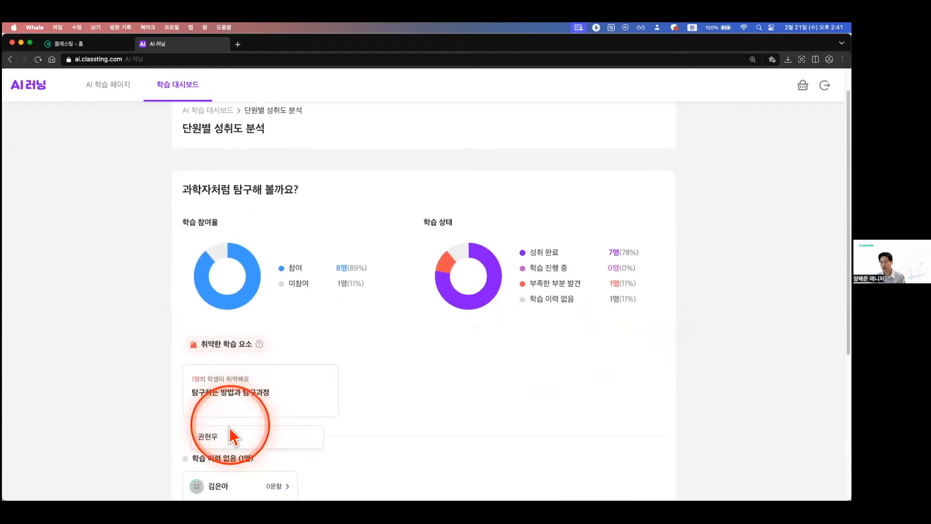
View the detailed unit results of the first student under 성취 완료, closing them after review.
{"action": "scroll", "coordinate": [378, 388], "scroll_direction": "down", "scroll_amount": 5}
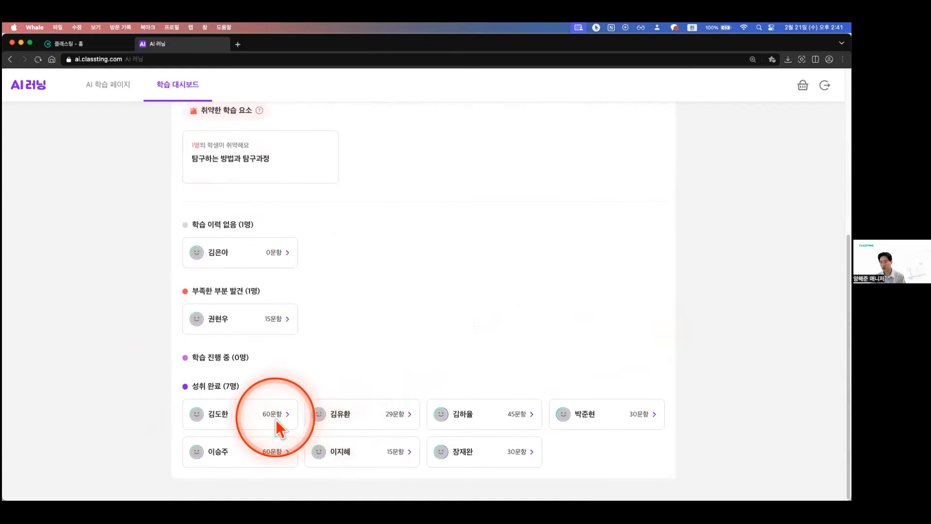
{"action": "left_click", "coordinate": [301, 418]}
{"action": "left_click", "coordinate": [655, 152]}
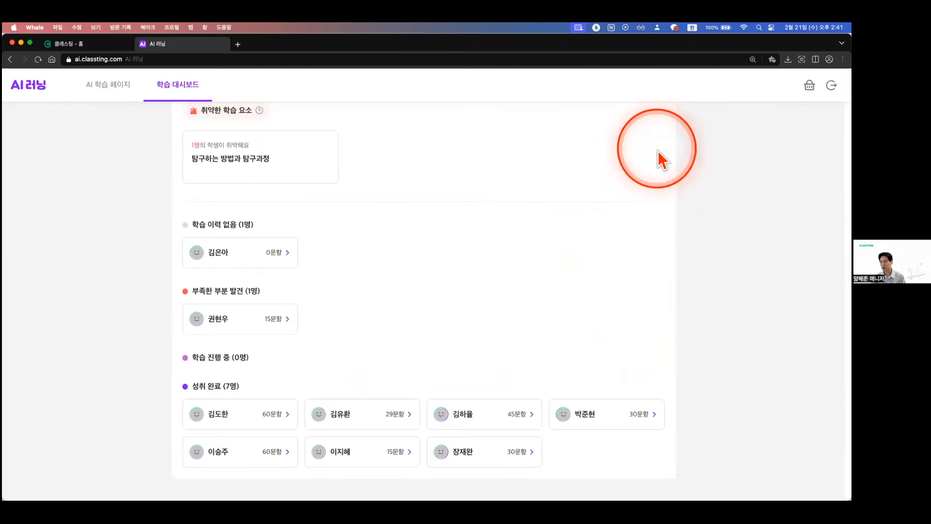
Return to the dashboard and view the student distribution for 국어, 과학 and 사회, filtering 사회 by the unit 우리나라의 정치발전.
{"action": "scroll", "coordinate": [539, 223], "scroll_direction": "up", "scroll_amount": 10}
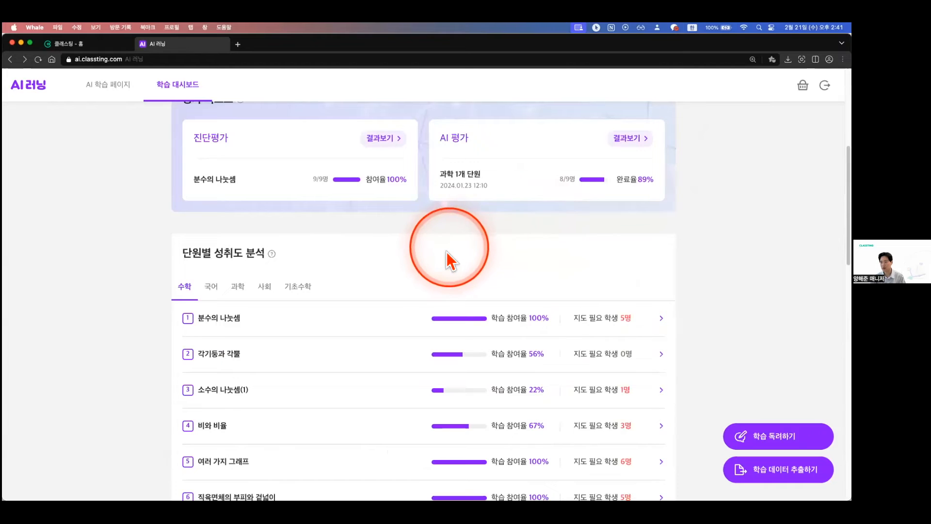
{"action": "scroll", "coordinate": [449, 260], "scroll_direction": "down", "scroll_amount": 5}
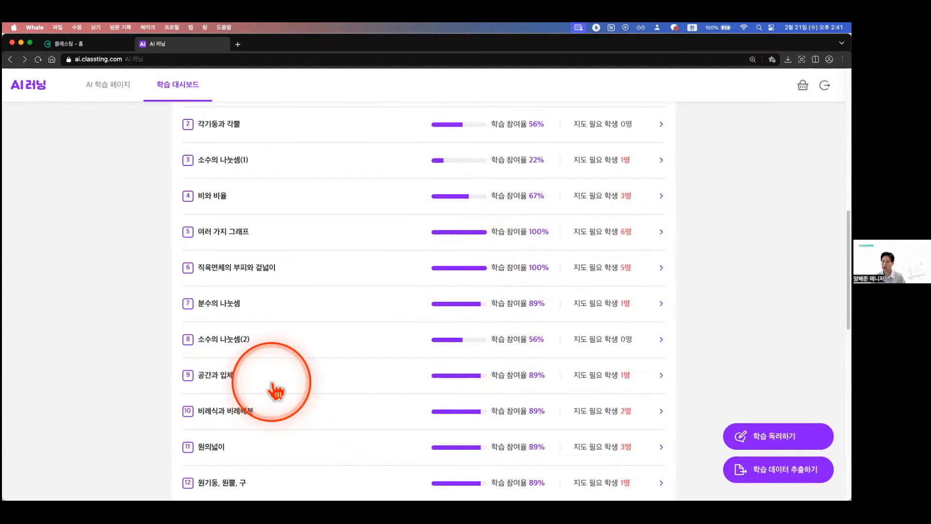
{"action": "scroll", "coordinate": [277, 390], "scroll_direction": "down", "scroll_amount": 4}
{"action": "scroll", "coordinate": [271, 390], "scroll_direction": "down", "scroll_amount": 4}
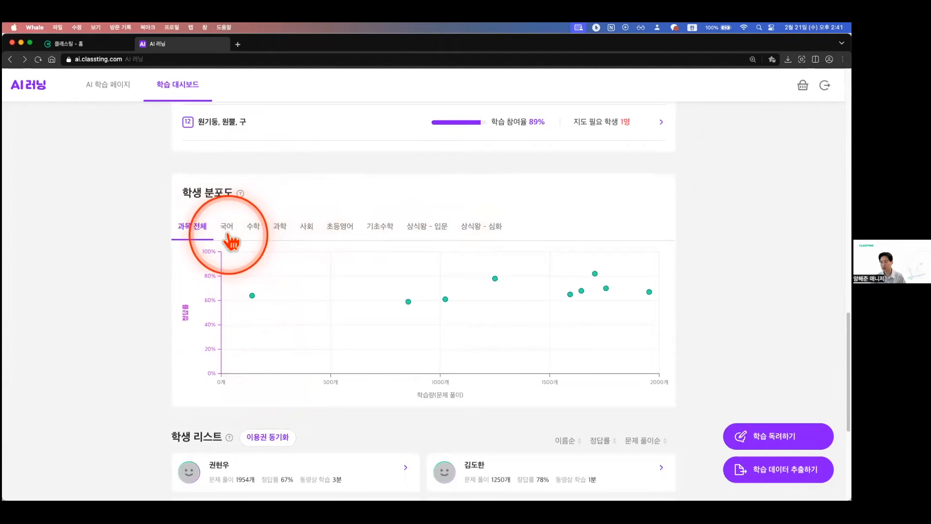
{"action": "left_click", "coordinate": [227, 231]}
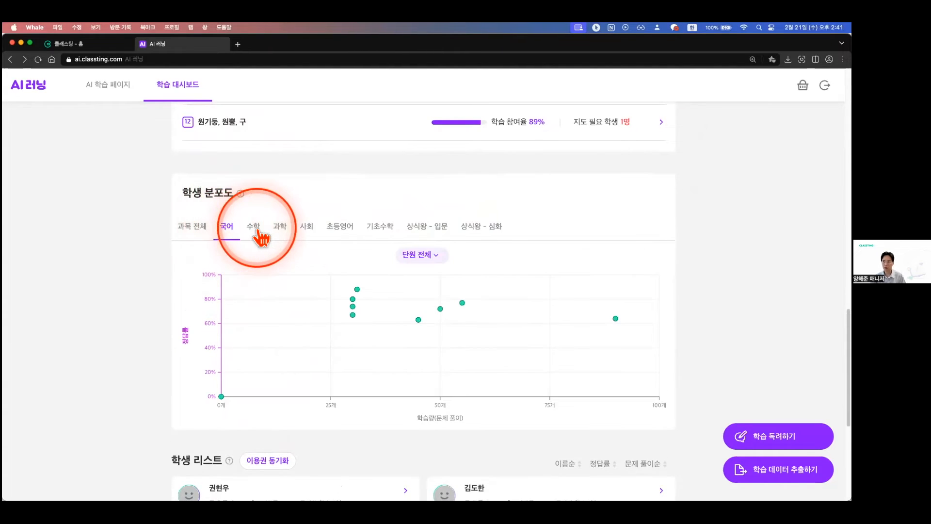
{"action": "left_click", "coordinate": [282, 229]}
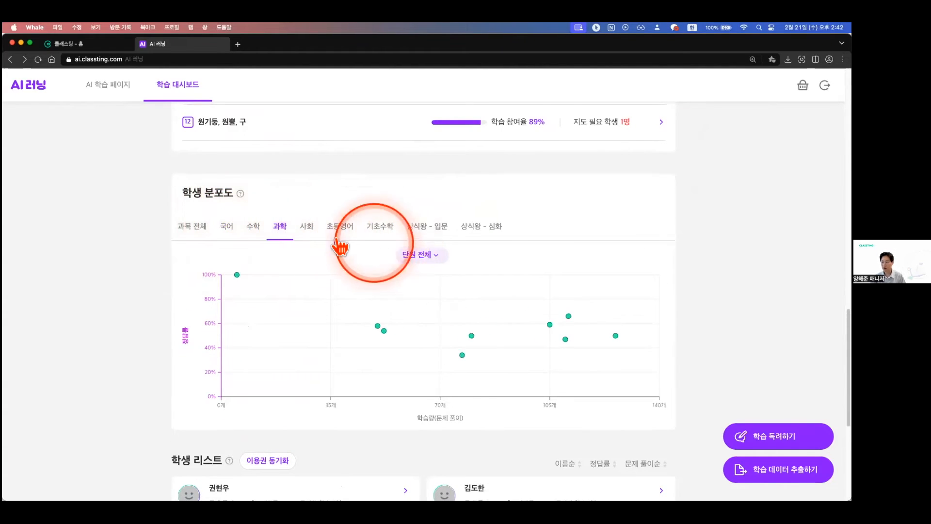
{"action": "left_click", "coordinate": [439, 254]}
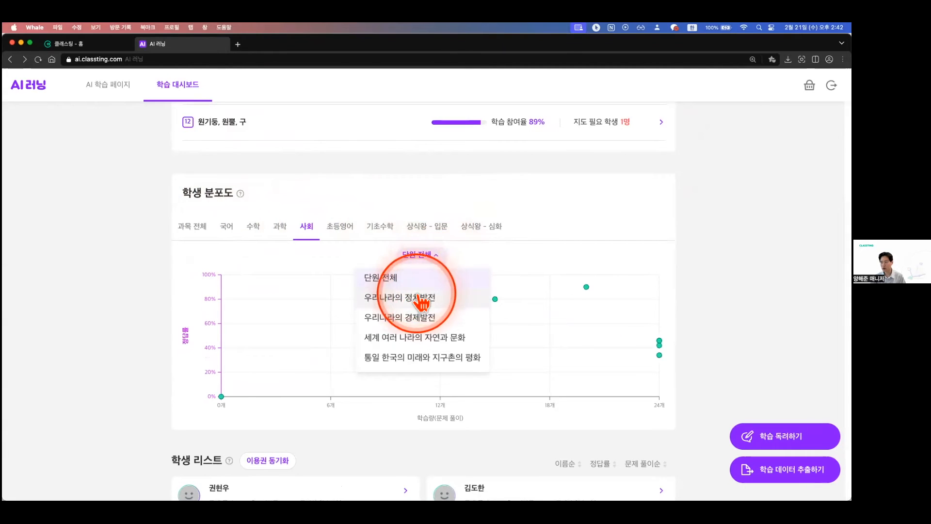
{"action": "left_click", "coordinate": [417, 296]}
Show the student distribution for the 수학 unit 분수의 나눗셈 and inspect individual students' points on the chart.
{"action": "left_click", "coordinate": [254, 229]}
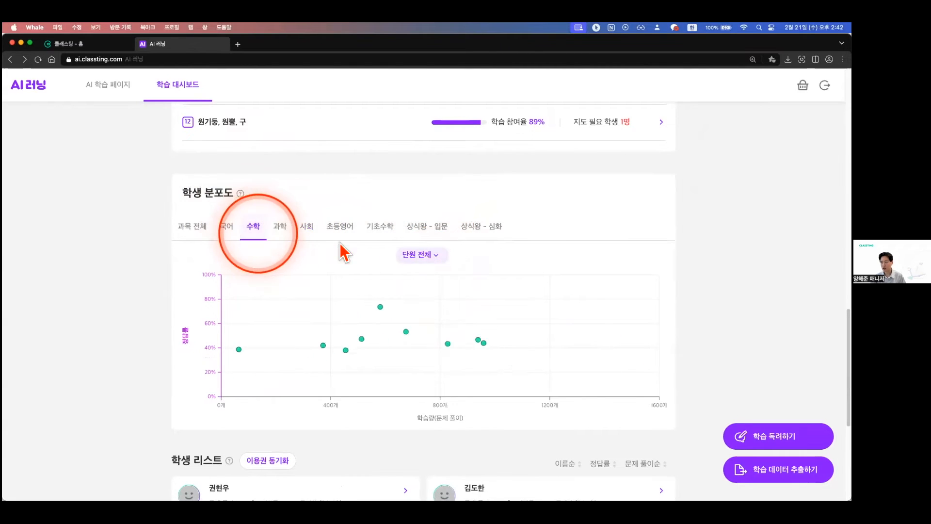
{"action": "left_click", "coordinate": [428, 256]}
{"action": "left_click", "coordinate": [426, 273]}
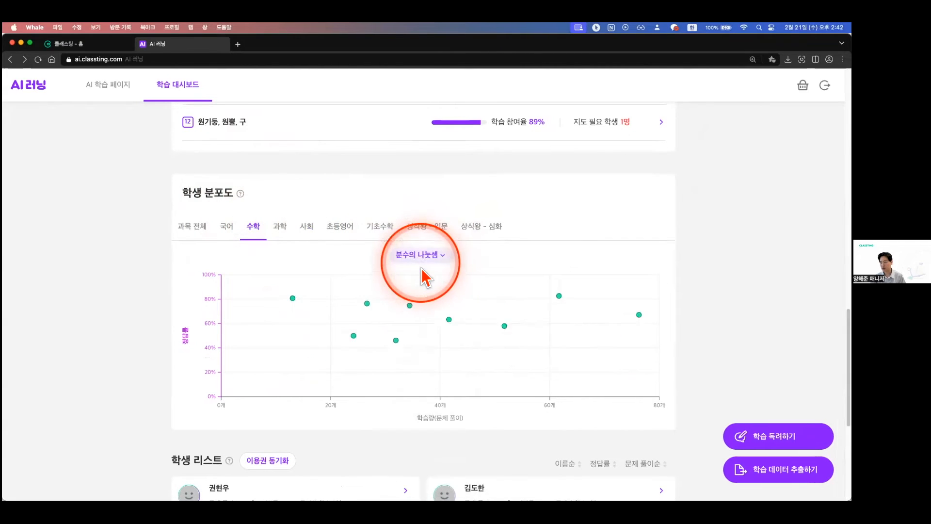
{"action": "mouse_move", "coordinate": [337, 353]}
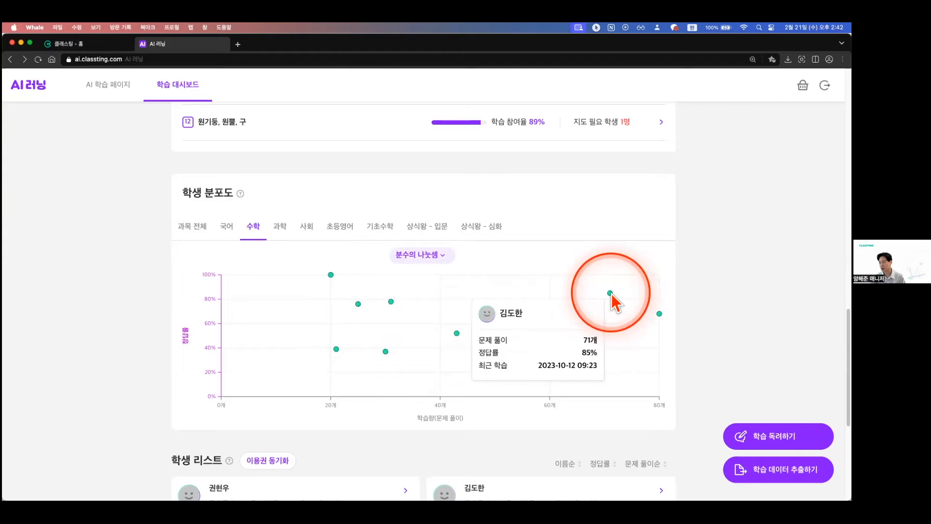
Open the first student's AI learning analysis report from 학생 리스트 and review the 클래스 AI 평가 내역.
{"action": "scroll", "coordinate": [611, 293], "scroll_direction": "down", "scroll_amount": 3}
{"action": "scroll", "coordinate": [534, 340], "scroll_direction": "down", "scroll_amount": 1}
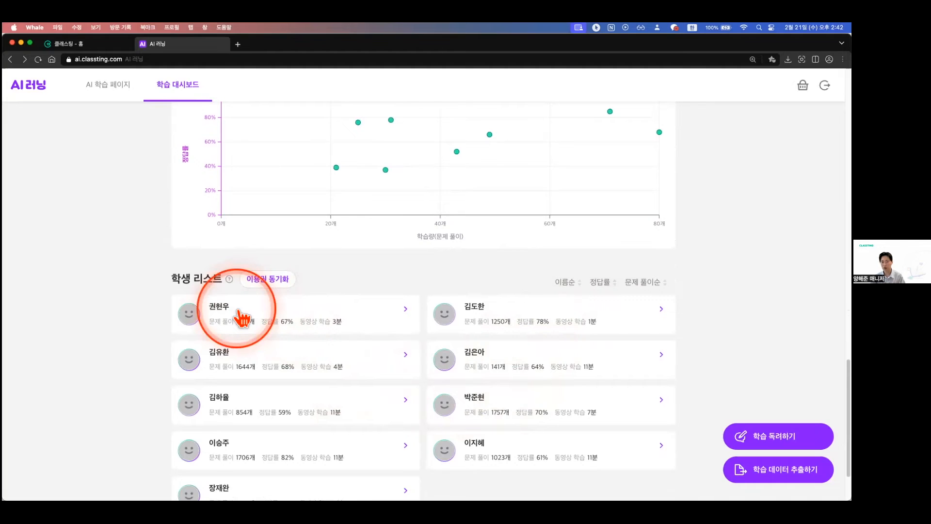
{"action": "left_click", "coordinate": [241, 318]}
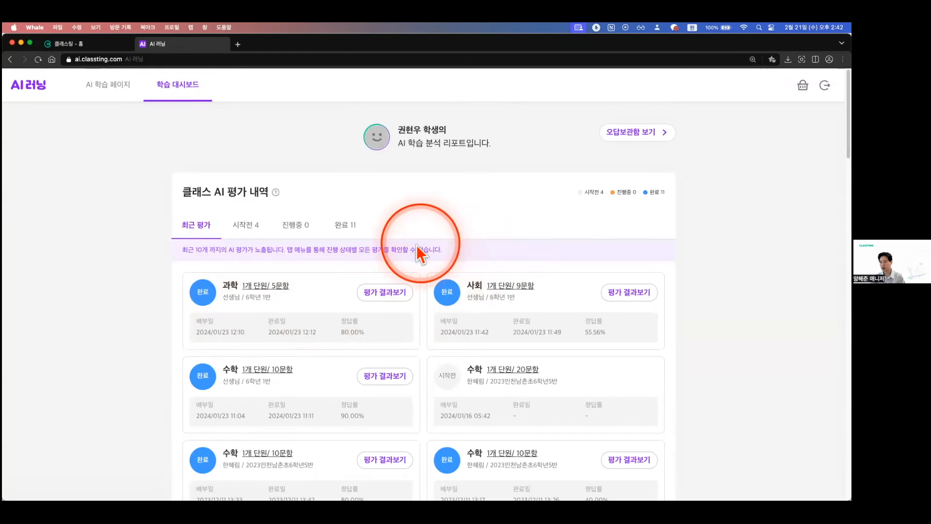
{"action": "scroll", "coordinate": [368, 243], "scroll_direction": "down", "scroll_amount": 1}
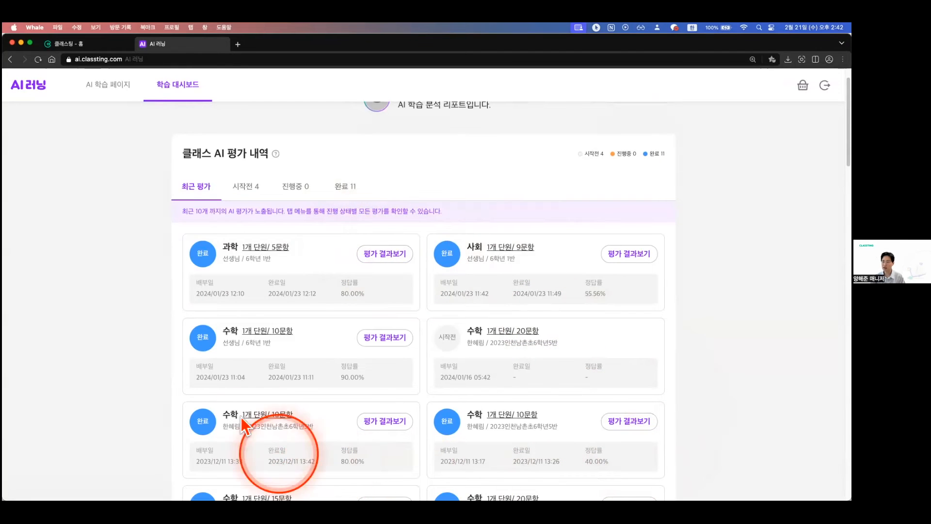
{"action": "scroll", "coordinate": [718, 383], "scroll_direction": "down", "scroll_amount": 3}
{"action": "scroll", "coordinate": [712, 395], "scroll_direction": "down", "scroll_amount": 8}
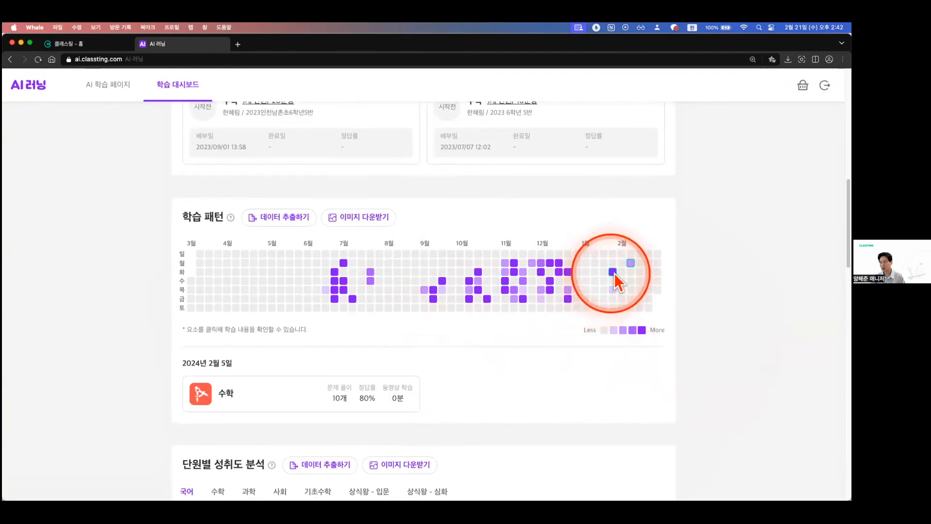
Check the student's daily study records in 학습 패턴, including December 19, 22 and 4, 2023.
{"action": "left_click", "coordinate": [615, 272]}
{"action": "left_click", "coordinate": [568, 273]}
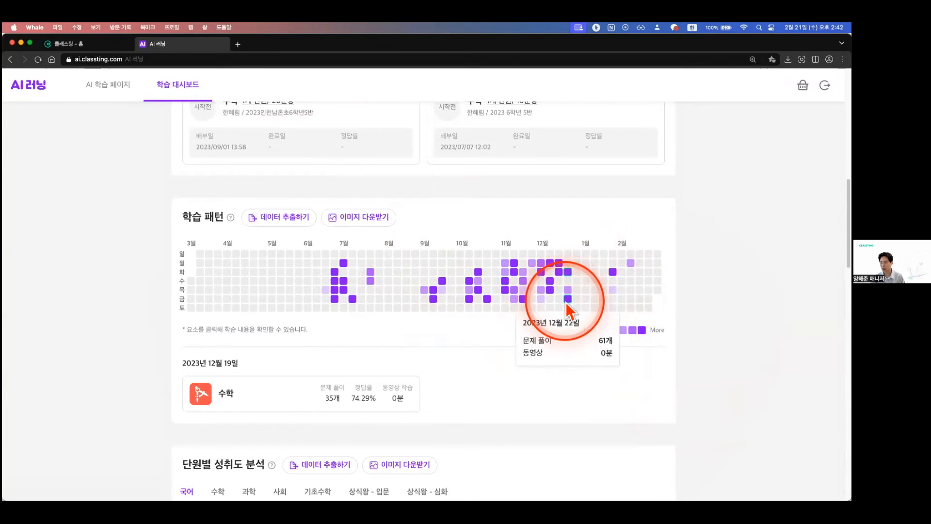
{"action": "left_click", "coordinate": [566, 301]}
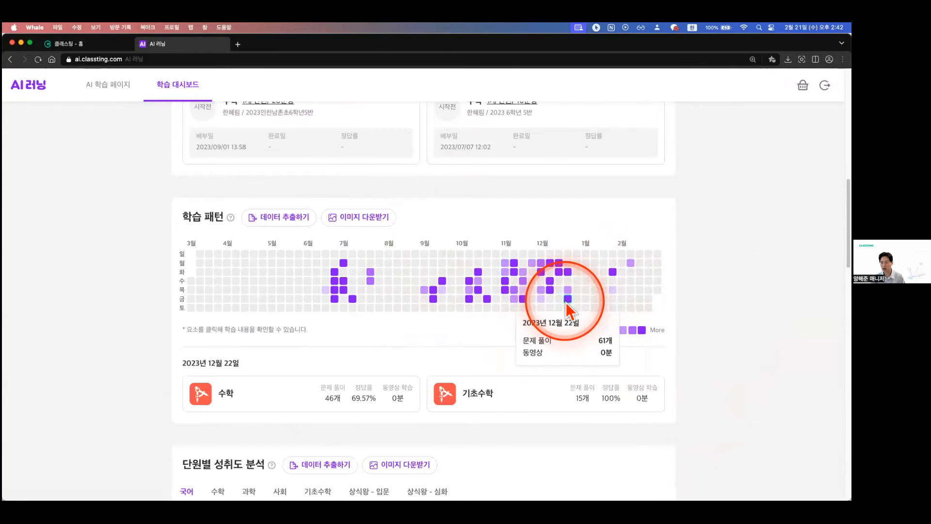
{"action": "left_click", "coordinate": [549, 264]}
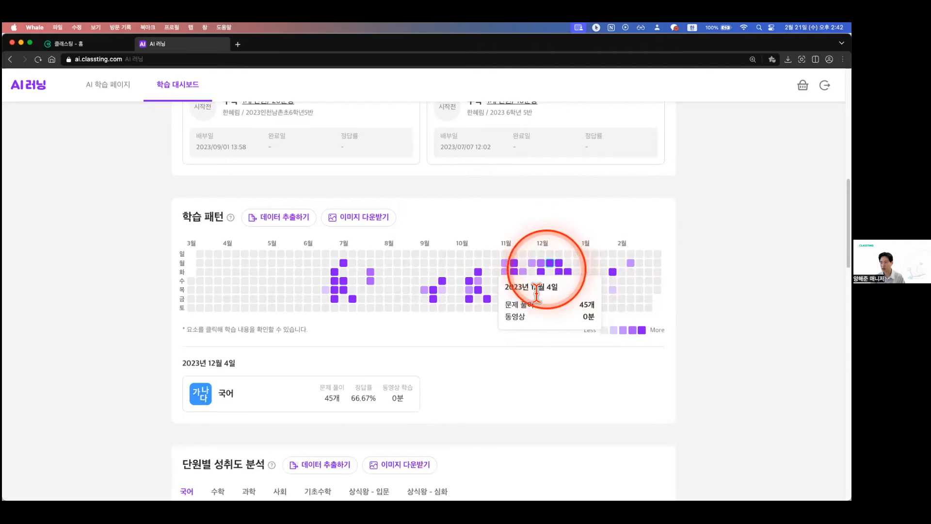
Show the student's 수학 unit achievement, open the 5단원 answer notes with the full question results expanded, and close them after review.
{"action": "scroll", "coordinate": [551, 391], "scroll_direction": "down", "scroll_amount": 5}
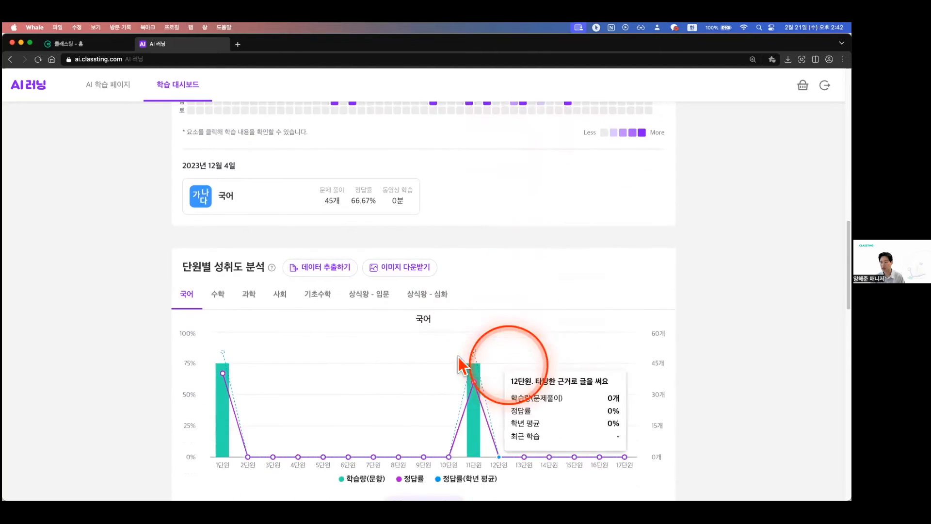
{"action": "left_click", "coordinate": [219, 300]}
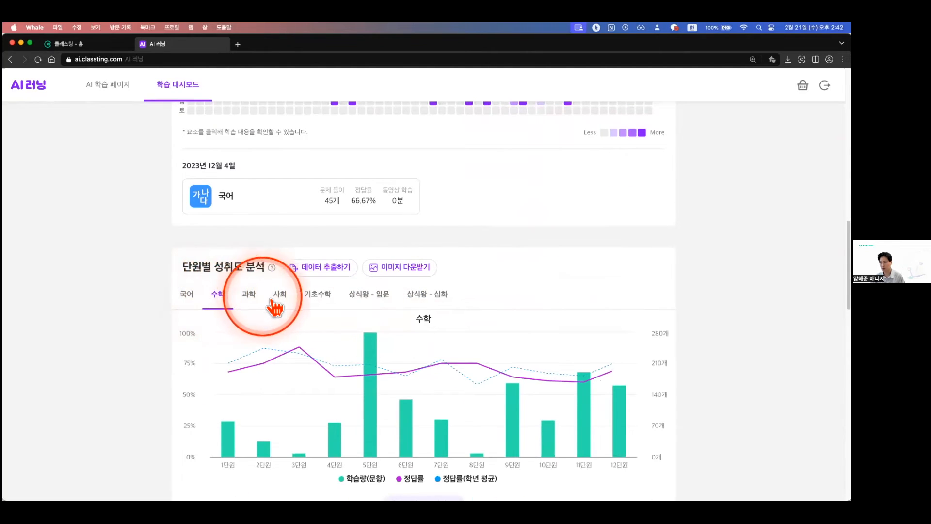
{"action": "left_click", "coordinate": [372, 341]}
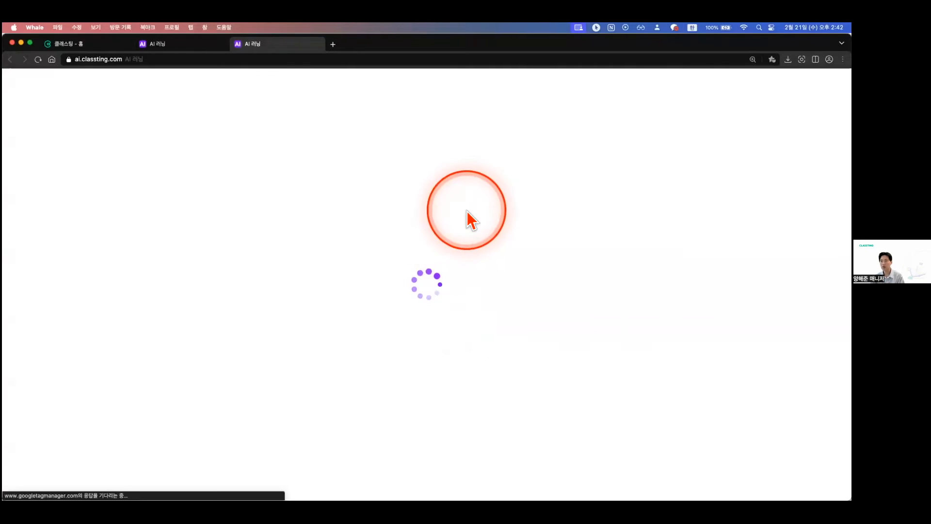
{"action": "left_click", "coordinate": [545, 124]}
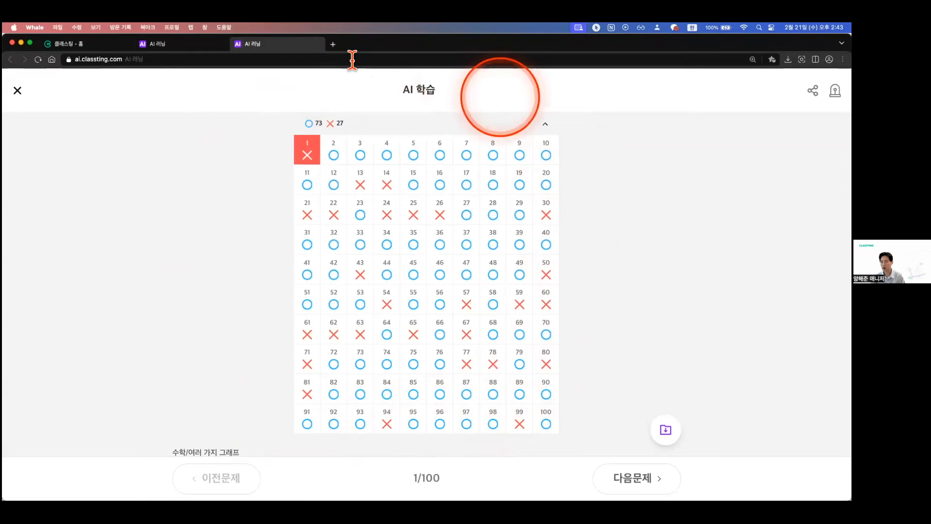
{"action": "left_click", "coordinate": [318, 44]}
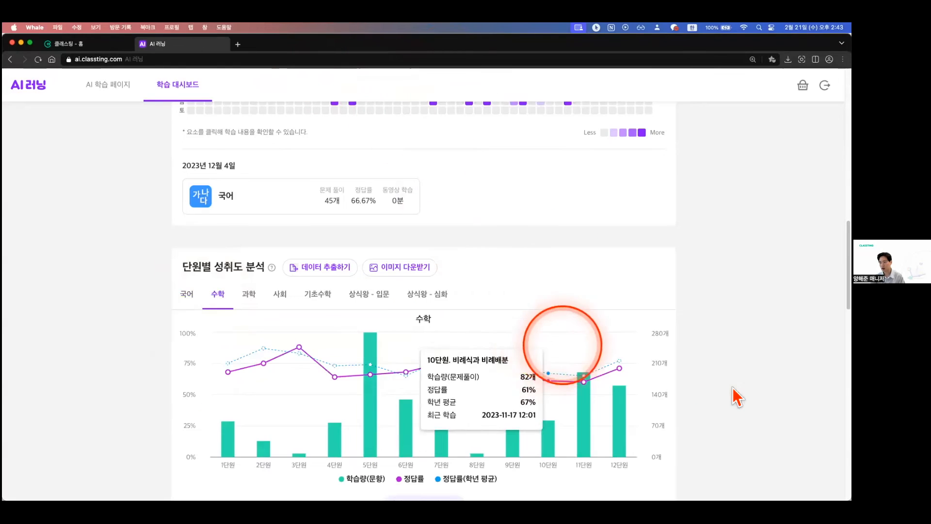
Show 일일 학습 시간 for 2024-01-13 ~ 2024-01-26 and inspect the subject breakdown for 01/23.
{"action": "scroll", "coordinate": [732, 395], "scroll_direction": "down", "scroll_amount": 5}
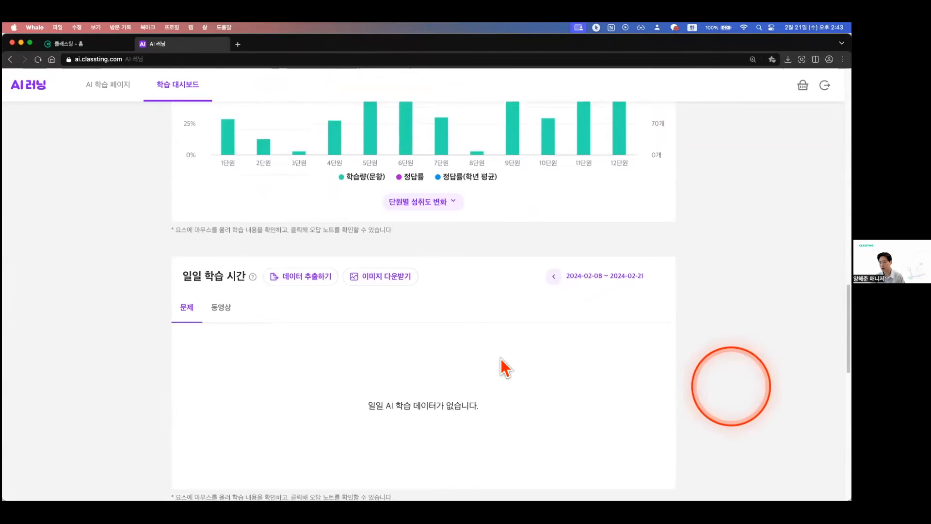
{"action": "left_click", "coordinate": [555, 277]}
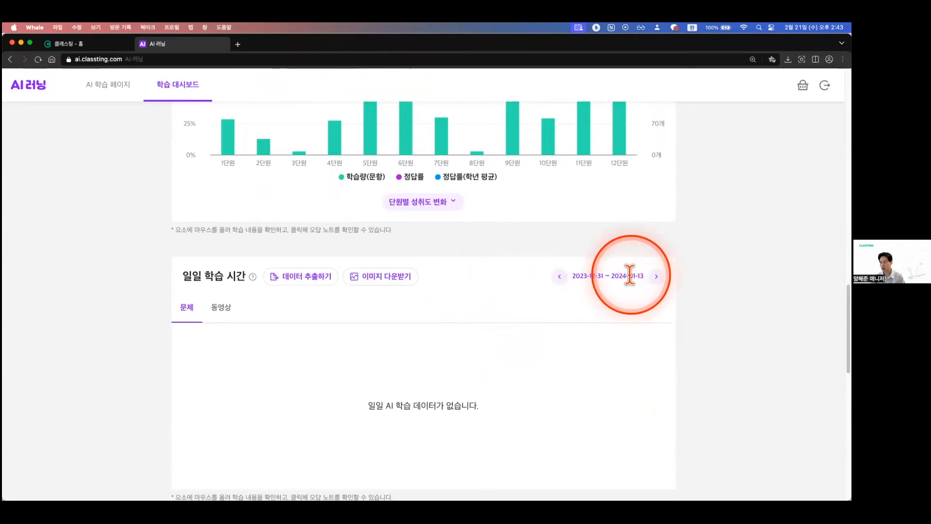
{"action": "left_click", "coordinate": [655, 281]}
{"action": "scroll", "coordinate": [597, 310], "scroll_direction": "down", "scroll_amount": 2}
{"action": "mouse_move", "coordinate": [539, 390]}
{"action": "mouse_move", "coordinate": [543, 358]}
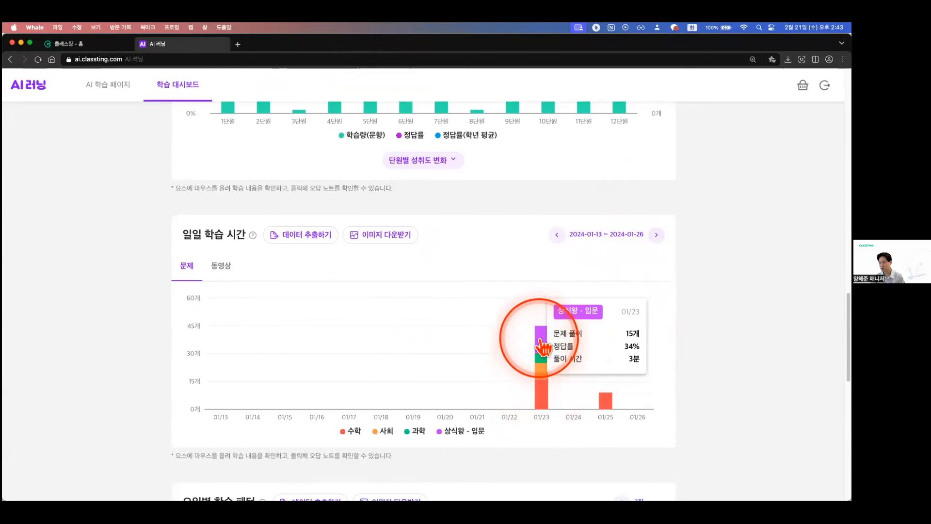
Show 요일별 학습 패턴 for 12월, inspect individual time slots, and review 과목별 학습 패턴 for 2024년.
{"action": "scroll", "coordinate": [686, 388], "scroll_direction": "down", "scroll_amount": 4}
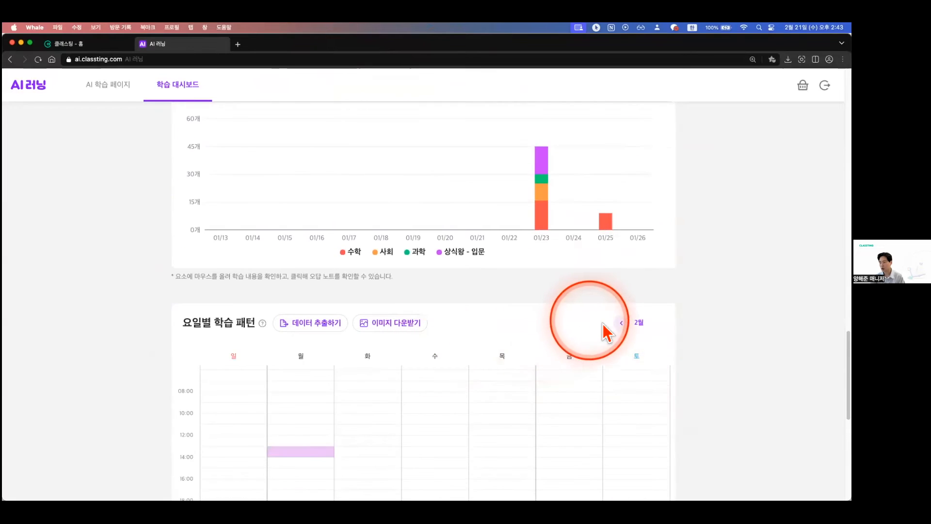
{"action": "left_click", "coordinate": [619, 323]}
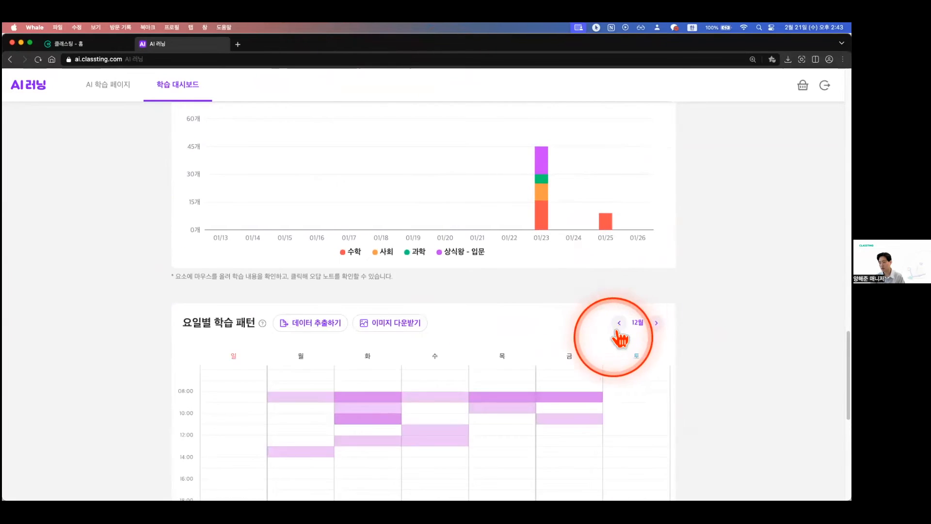
{"action": "scroll", "coordinate": [619, 338], "scroll_direction": "down", "scroll_amount": 2}
{"action": "mouse_move", "coordinate": [281, 298]}
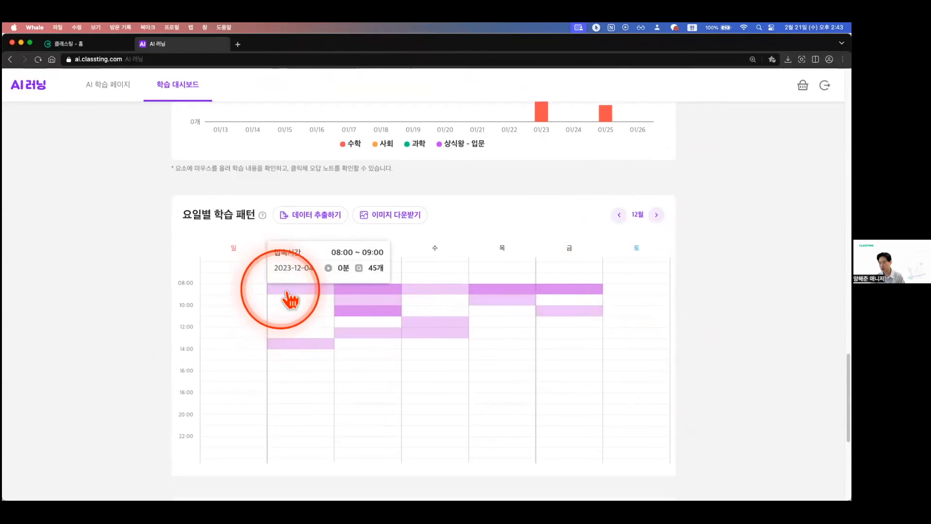
{"action": "mouse_move", "coordinate": [346, 300]}
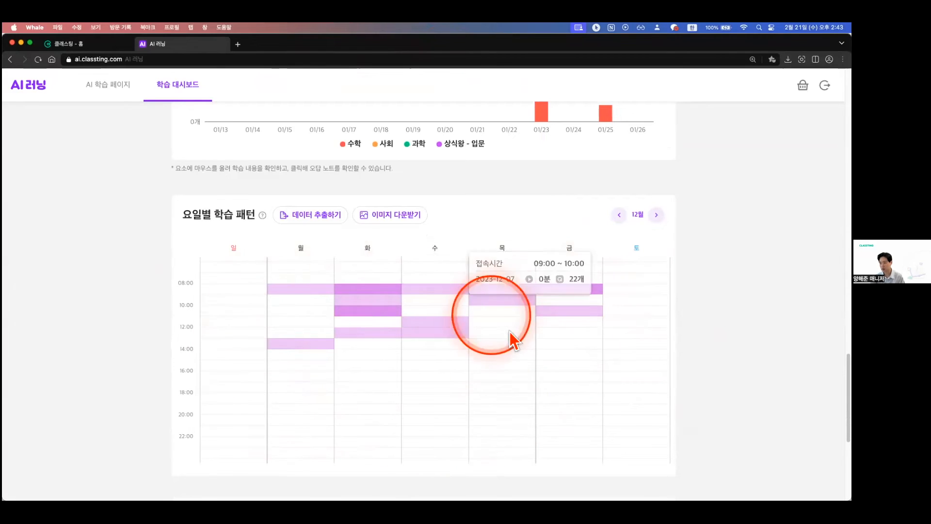
{"action": "scroll", "coordinate": [667, 370], "scroll_direction": "down", "scroll_amount": 5}
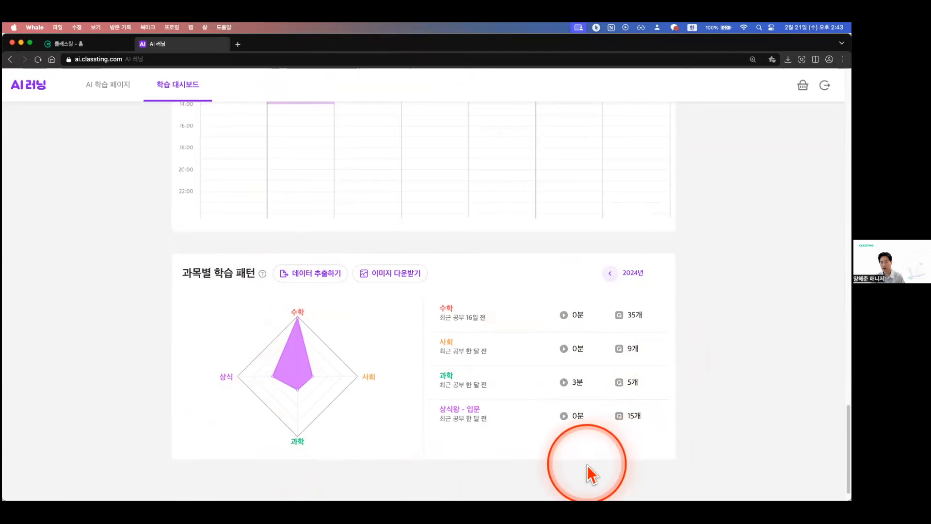
Open the student's 오답보관함 and filter the wrong answers by 수학.
{"action": "scroll", "coordinate": [588, 466], "scroll_direction": "up", "scroll_amount": 5}
{"action": "scroll", "coordinate": [588, 473], "scroll_direction": "up", "scroll_amount": 20}
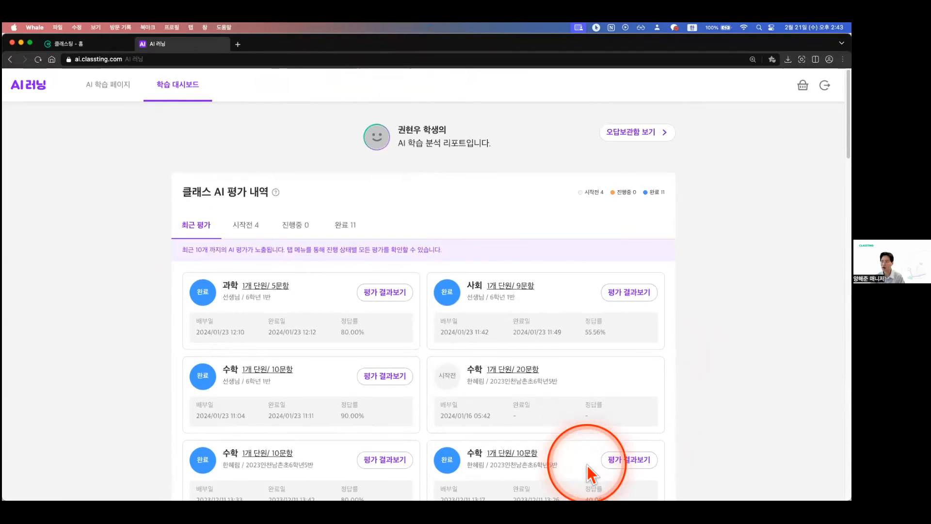
{"action": "left_click", "coordinate": [627, 146]}
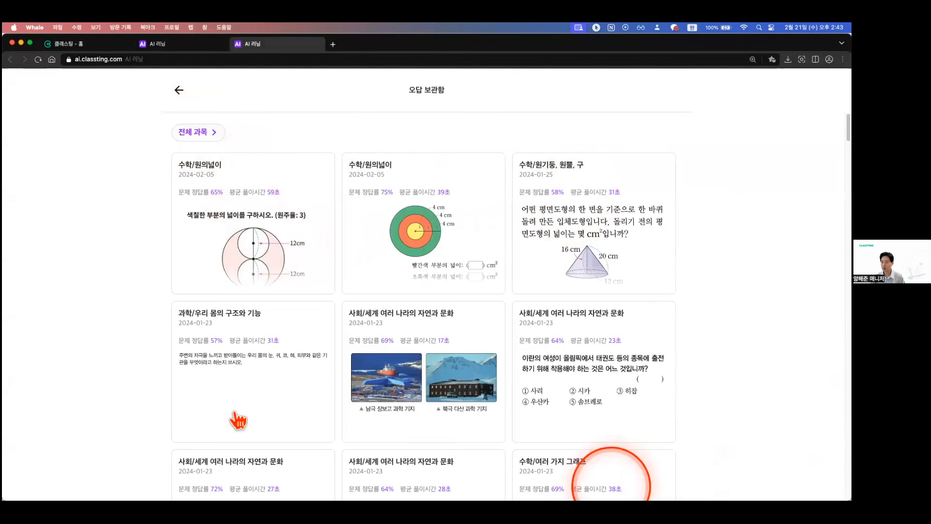
{"action": "left_click", "coordinate": [195, 132]}
{"action": "left_click", "coordinate": [424, 245]}
{"action": "left_click", "coordinate": [463, 381]}
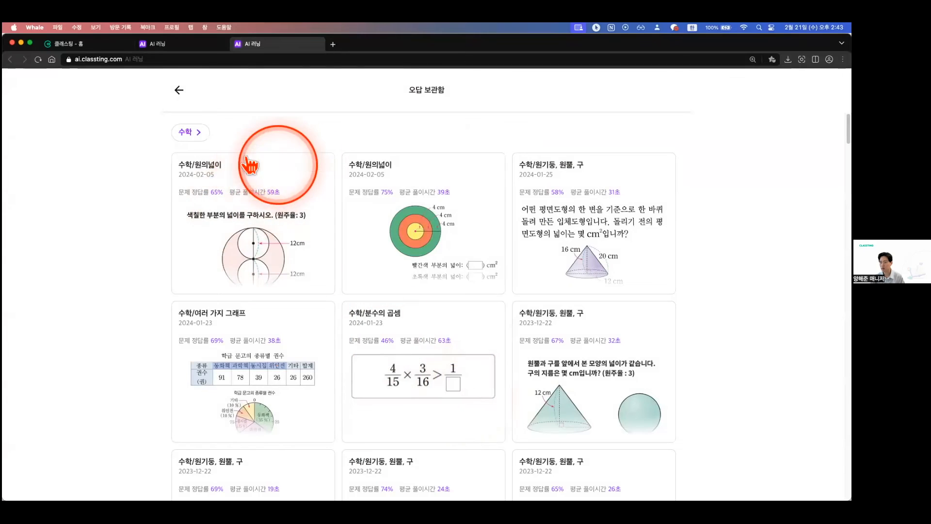
Switch the 오답 보관함 subject filter to 사회.
{"action": "left_click", "coordinate": [189, 132]}
{"action": "left_click", "coordinate": [485, 266]}
{"action": "left_click", "coordinate": [468, 382]}
{"action": "left_click", "coordinate": [635, 333]}
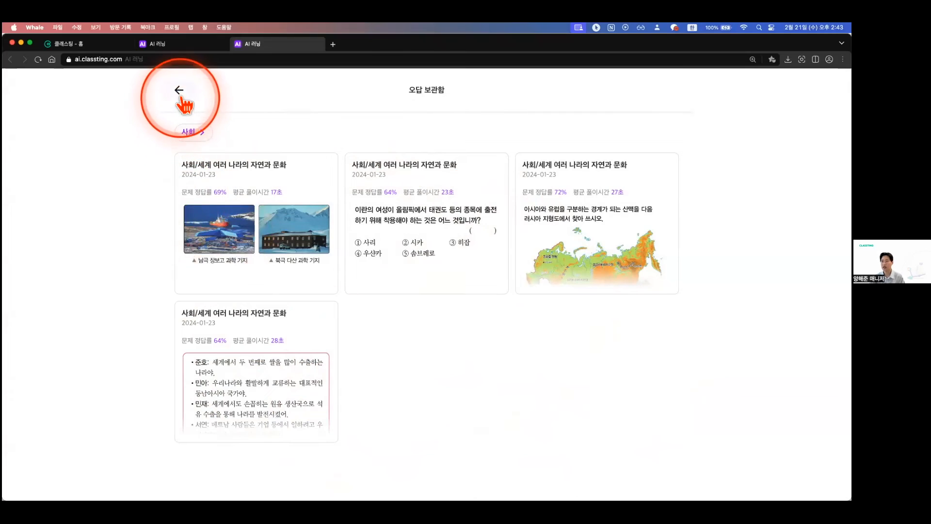
Open the first 사회 wrong answer, check its explanation and solving time, and close it along with the 오답 보관함.
{"action": "left_click", "coordinate": [284, 187]}
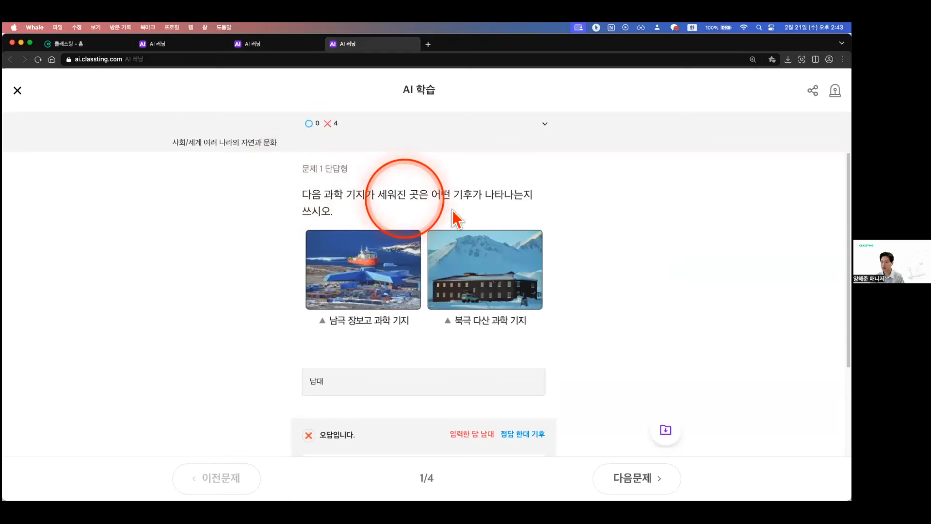
{"action": "scroll", "coordinate": [551, 413], "scroll_direction": "down", "scroll_amount": 3}
{"action": "scroll", "coordinate": [550, 425], "scroll_direction": "down", "scroll_amount": 2}
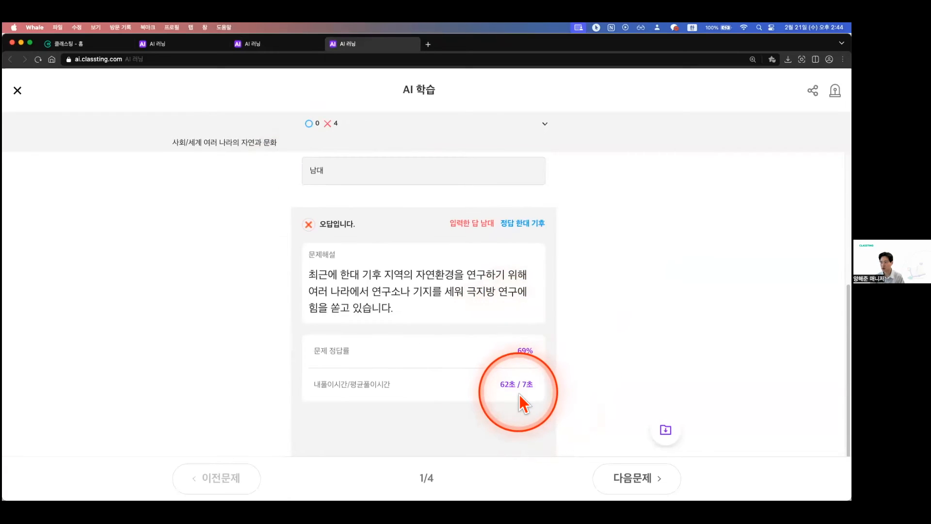
{"action": "left_click_drag", "start_coordinate": [500, 384], "coordinate": [519, 388]}
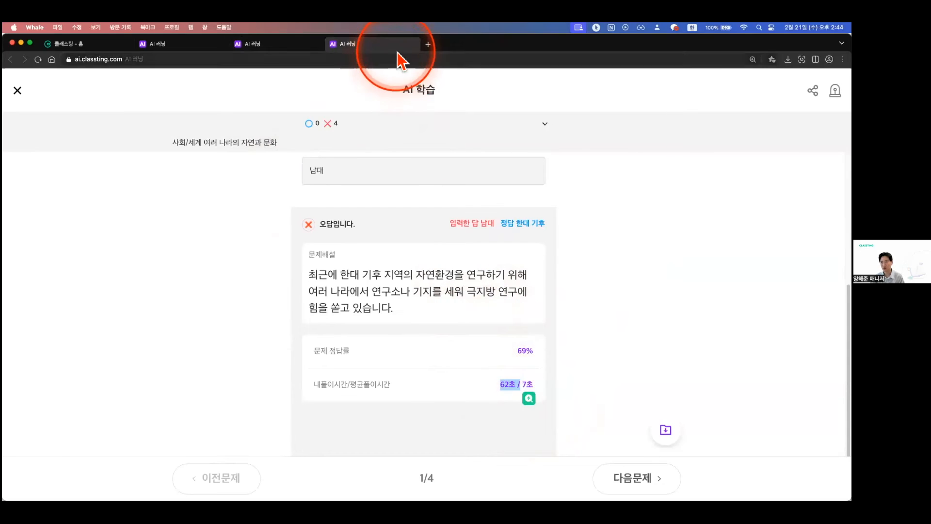
{"action": "left_click", "coordinate": [413, 44]}
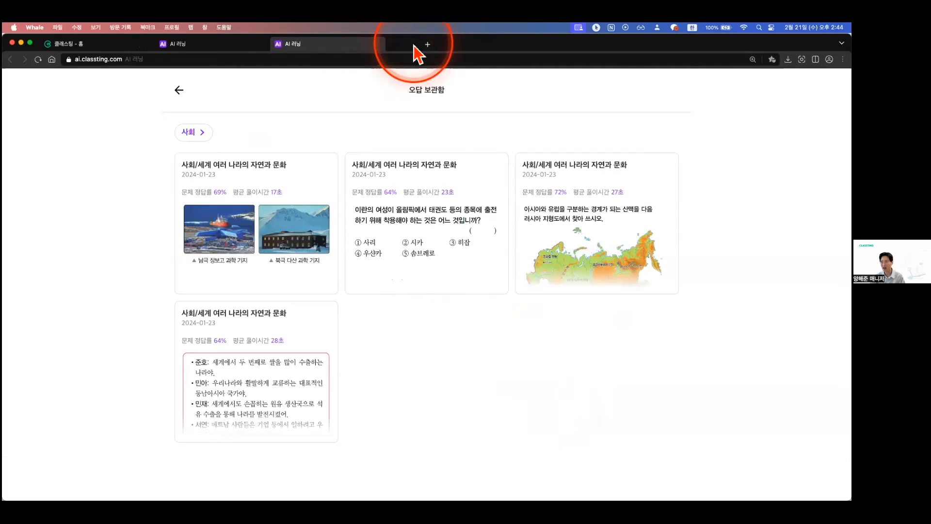
{"action": "left_click", "coordinate": [413, 44]}
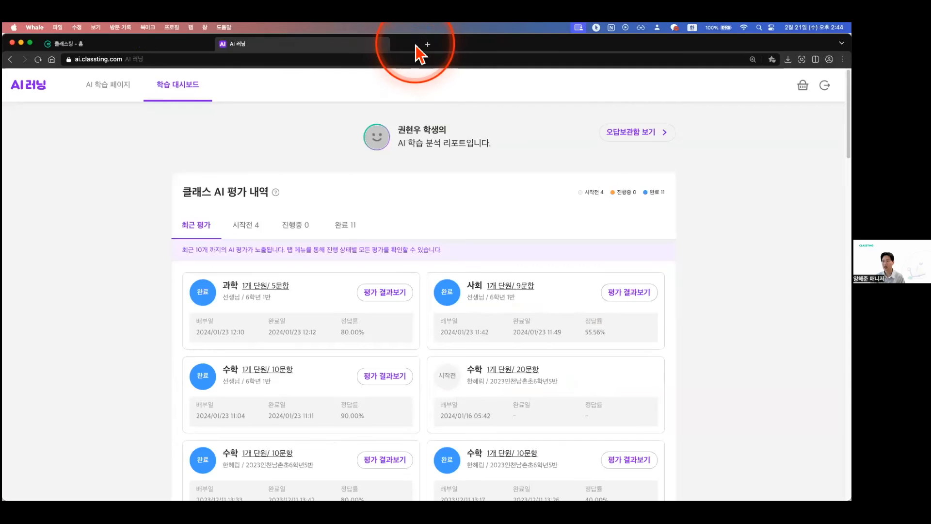
Look over the student's report again and return to the class-wide 학습 대시보드.
{"action": "scroll", "coordinate": [640, 277], "scroll_direction": "down", "scroll_amount": 5}
{"action": "scroll", "coordinate": [655, 291], "scroll_direction": "down", "scroll_amount": 5}
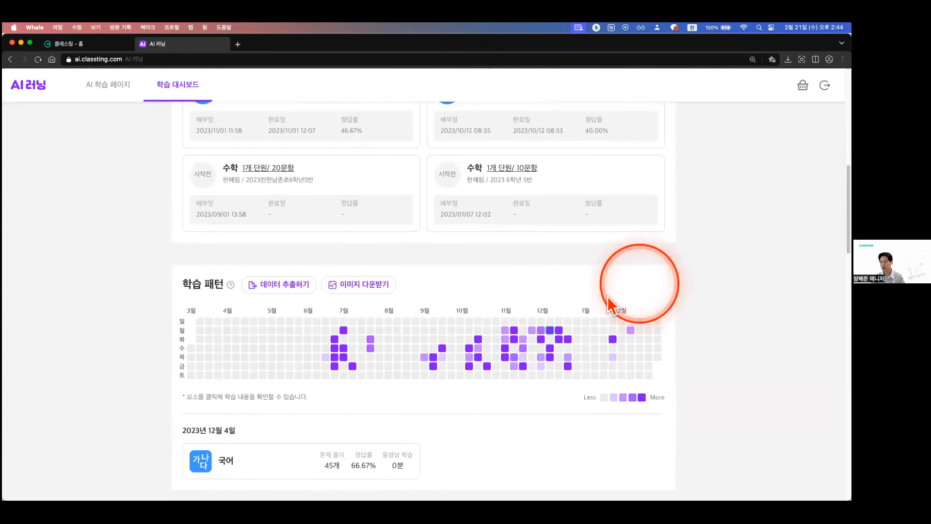
{"action": "scroll", "coordinate": [582, 277], "scroll_direction": "up", "scroll_amount": 10}
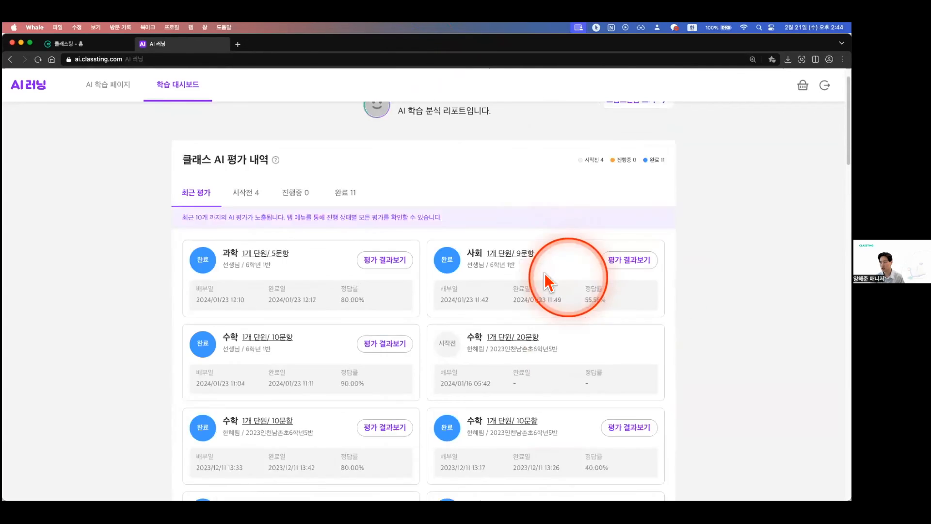
{"action": "left_click", "coordinate": [109, 84]}
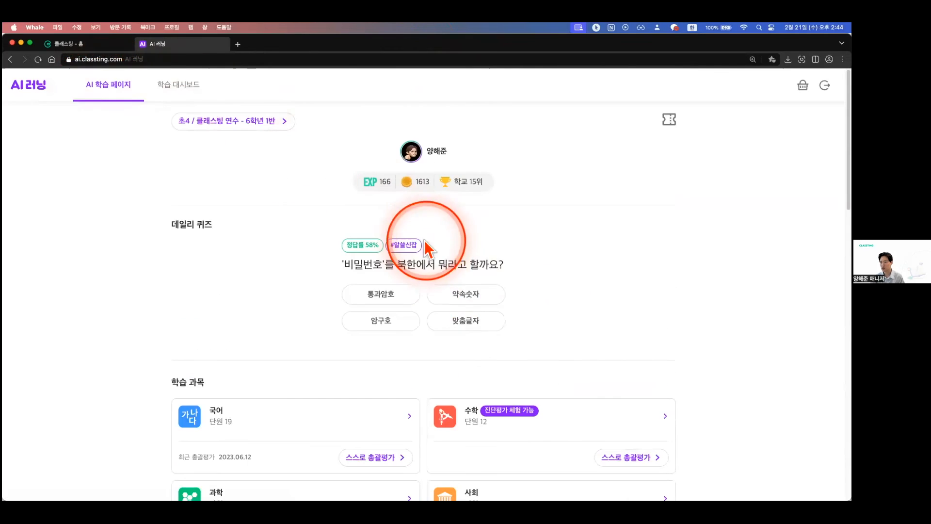
{"action": "left_click", "coordinate": [170, 80]}
Start a learning data export from the 학습 대시보드 and set the period's start date to January 10, 2024.
{"action": "scroll", "coordinate": [433, 245], "scroll_direction": "down", "scroll_amount": 8}
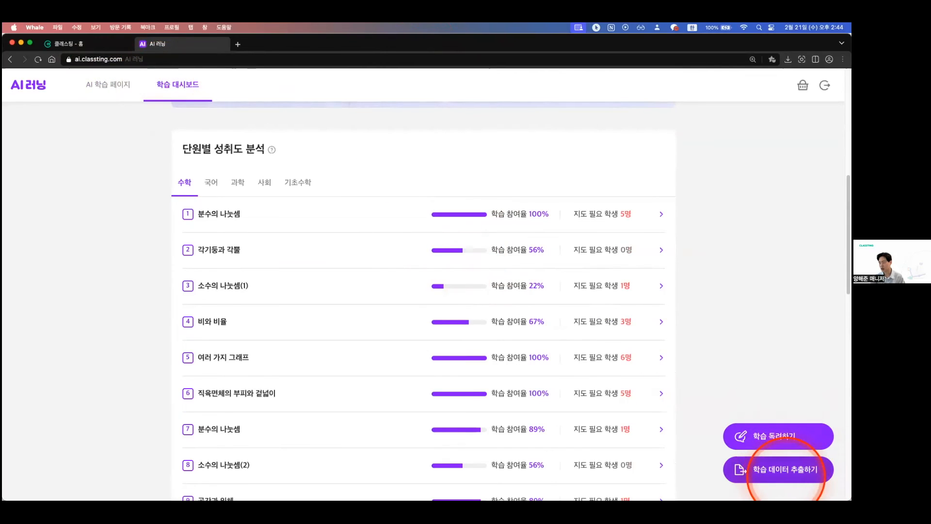
{"action": "left_click", "coordinate": [786, 475]}
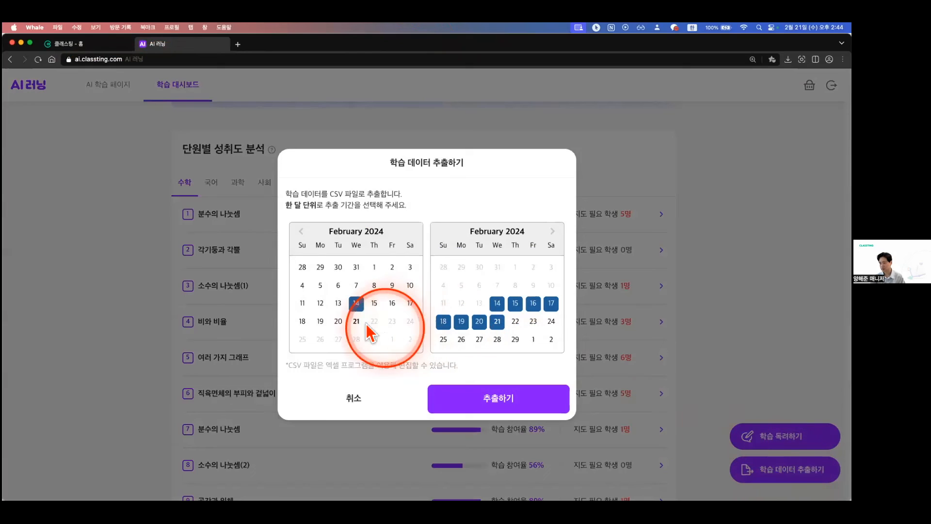
{"action": "left_click", "coordinate": [356, 267]}
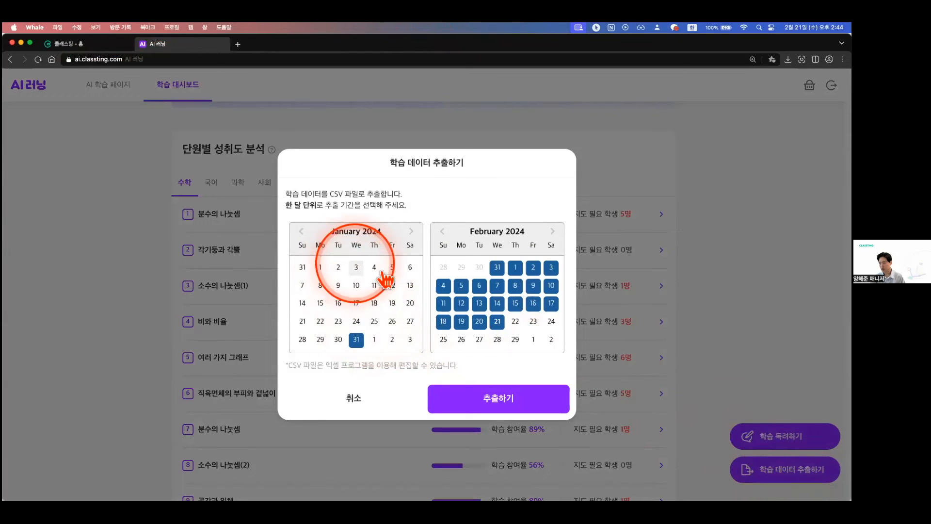
{"action": "left_click", "coordinate": [356, 285]}
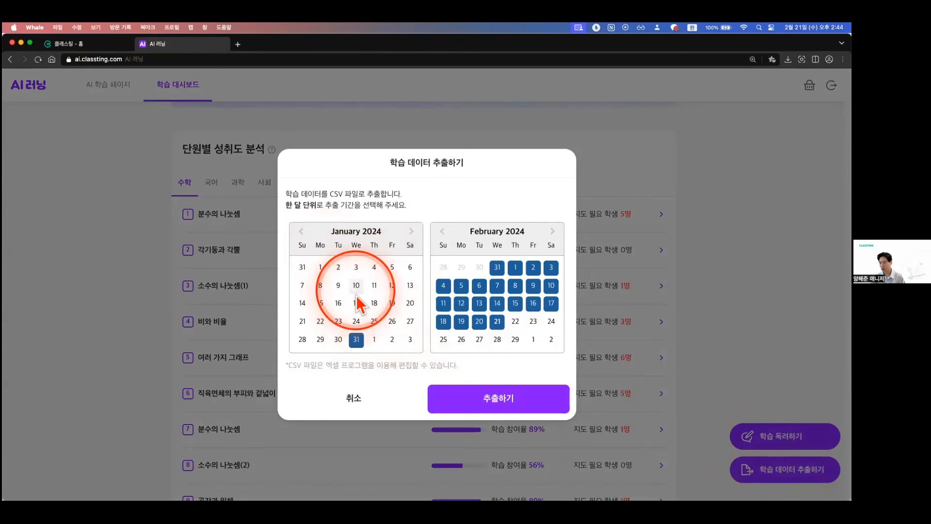
{"action": "left_click", "coordinate": [359, 321]}
{"action": "left_click", "coordinate": [356, 286]}
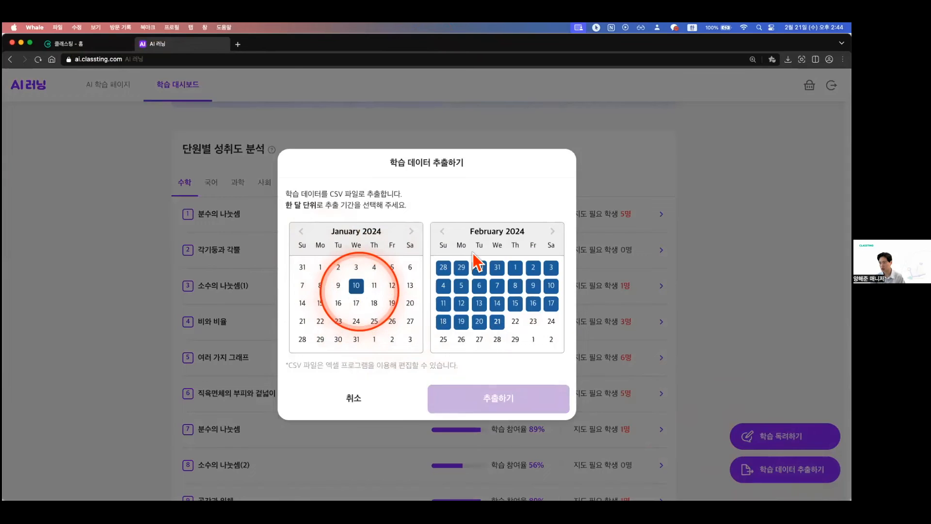
Set the export period's end date to January 24, 2024 and extract the learning data.
{"action": "left_click", "coordinate": [441, 232]}
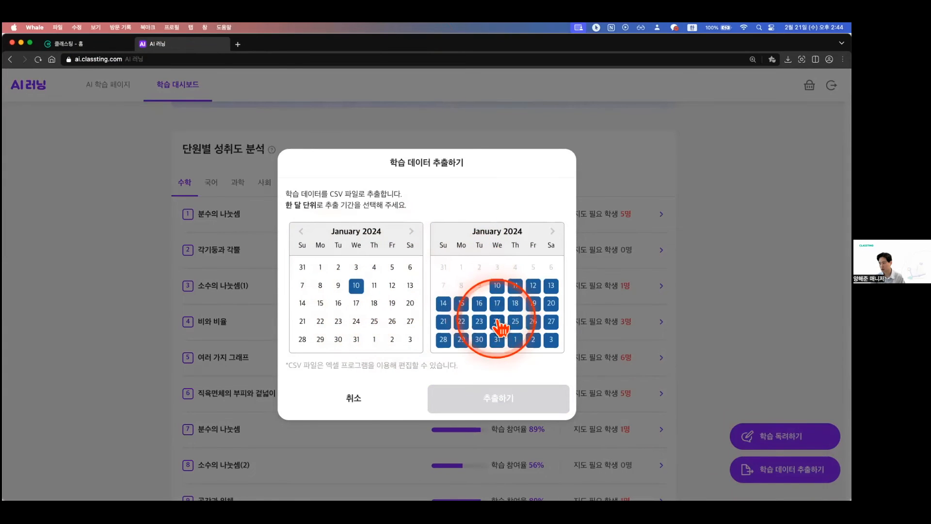
{"action": "left_click", "coordinate": [497, 321]}
{"action": "left_click", "coordinate": [501, 409]}
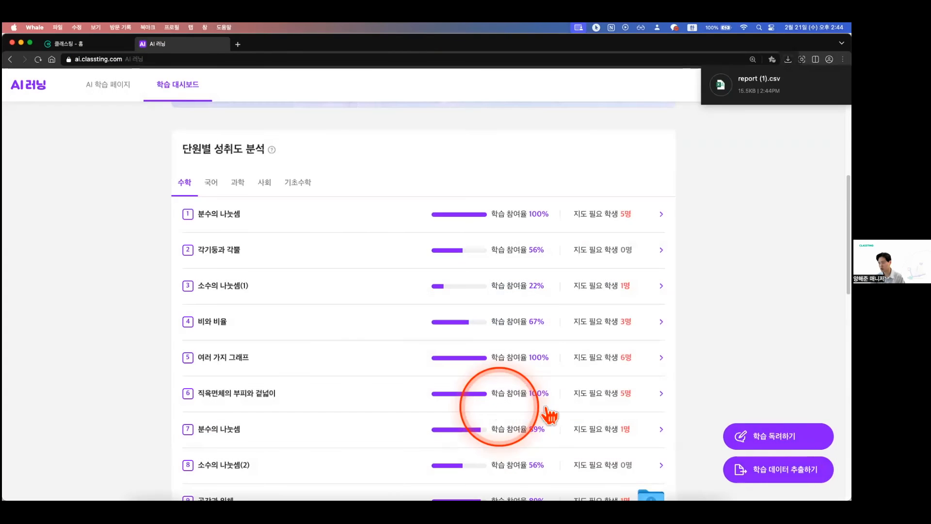
Open the downloaded report (1).csv in Excel, enlarge its window and zoom the sheet to 145%.
{"action": "left_click", "coordinate": [759, 82]}
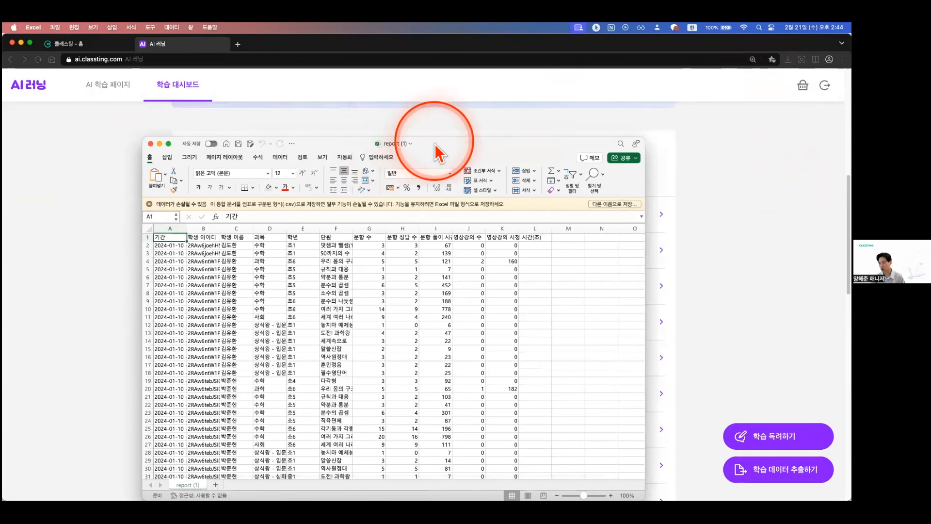
{"action": "double_click", "coordinate": [436, 146]}
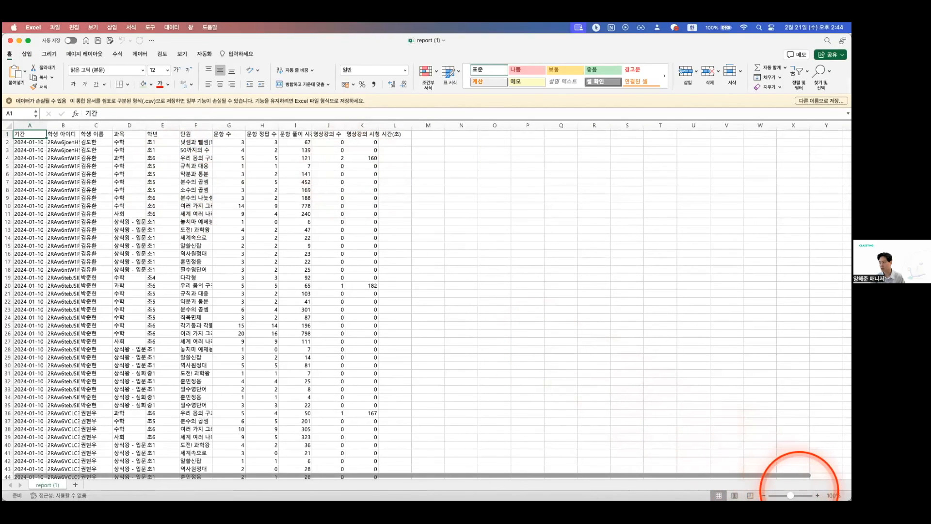
{"action": "scroll", "coordinate": [793, 483], "scroll_direction": "up", "scroll_amount": 5}
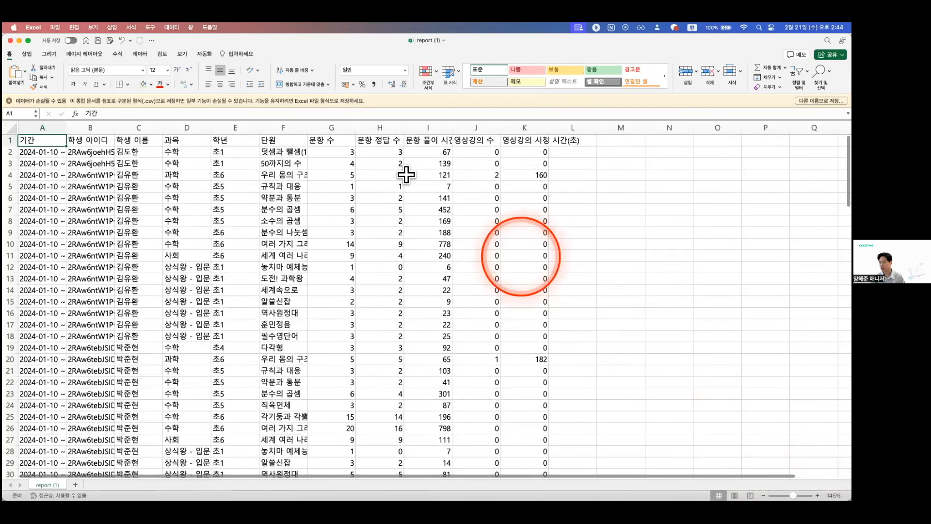
Look through the exported learning records down to the last row and close the workbook.
{"action": "left_click_drag", "start_coordinate": [330, 155], "coordinate": [218, 174]}
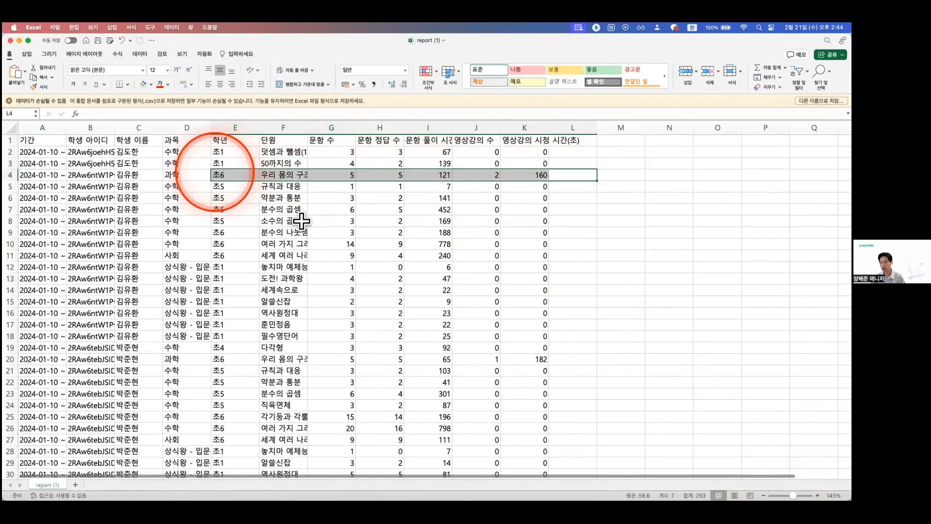
{"action": "scroll", "coordinate": [301, 223], "scroll_direction": "down", "scroll_amount": 9}
{"action": "scroll", "coordinate": [302, 228], "scroll_direction": "down", "scroll_amount": 20}
{"action": "scroll", "coordinate": [301, 228], "scroll_direction": "up", "scroll_amount": 10}
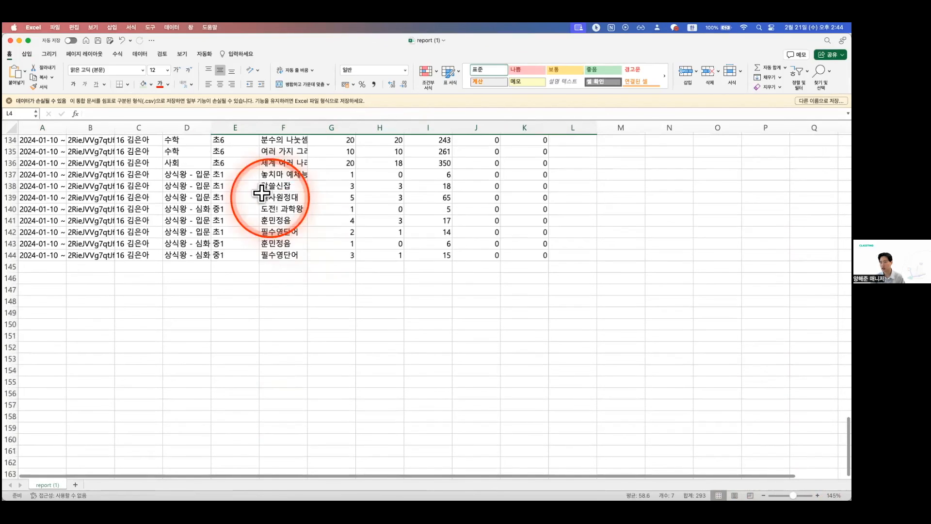
{"action": "left_click", "coordinate": [11, 40]}
Start a 학습 독려하기 notification and replace its default message with one beginning "AI로 수학 1단원 분수의 나눗셈을 학습".
{"action": "scroll", "coordinate": [510, 232], "scroll_direction": "up", "scroll_amount": 3}
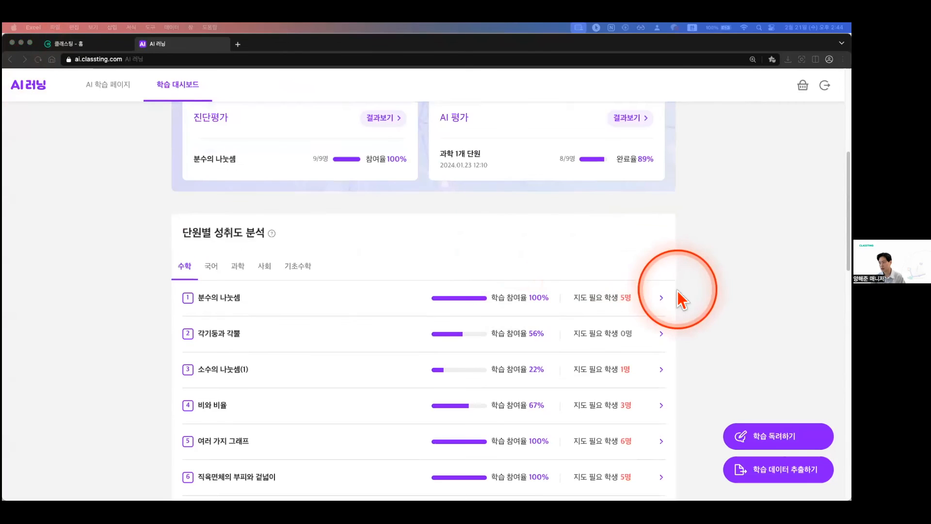
{"action": "scroll", "coordinate": [681, 299], "scroll_direction": "up", "scroll_amount": 5}
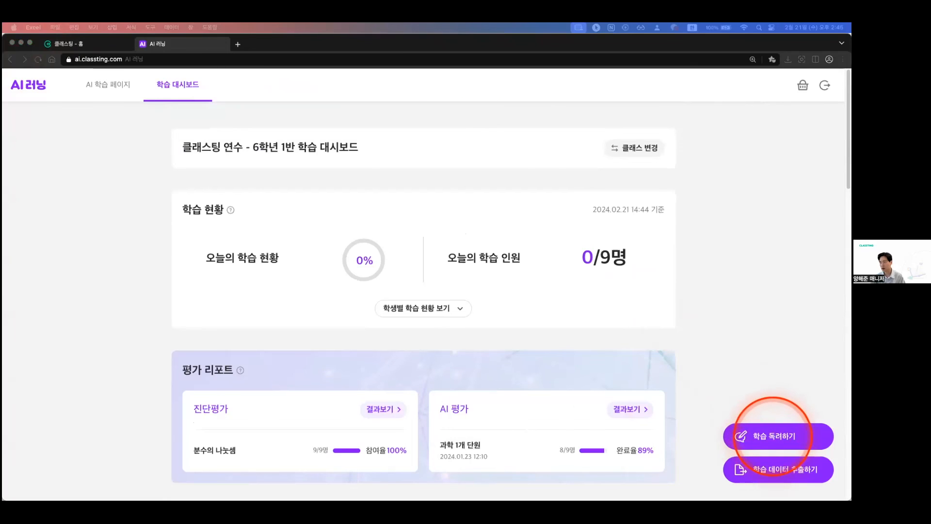
{"action": "left_click", "coordinate": [774, 436]}
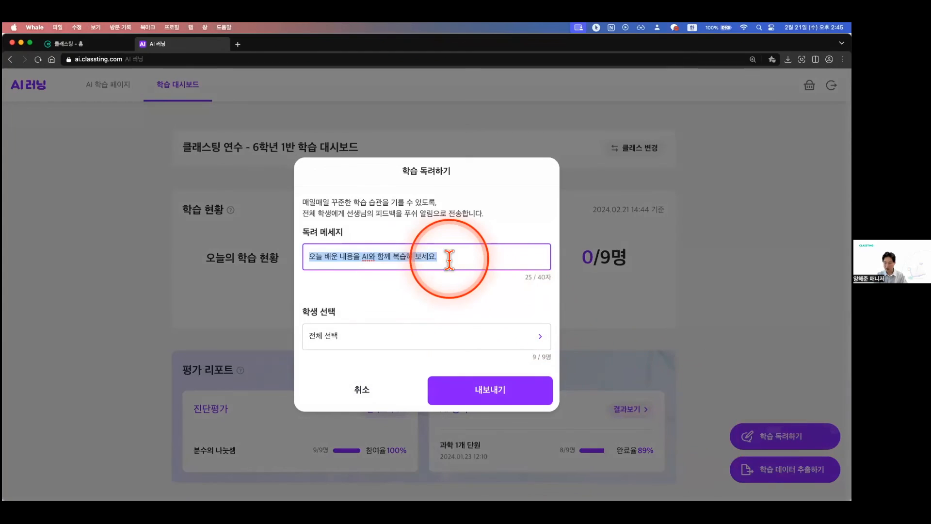
{"action": "key", "text": "ctrl+space"}
{"action": "type", "text": "로 시"}
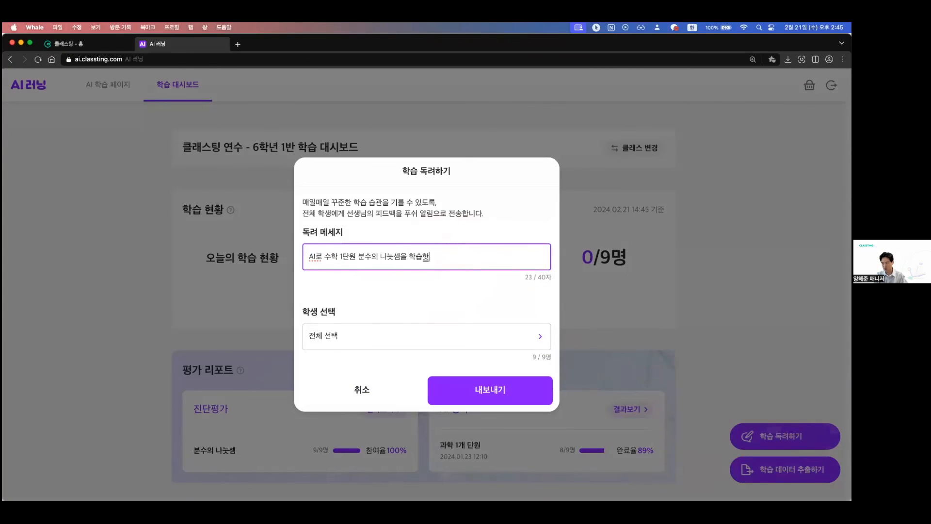
Limit the recipients to only the first student in the list and send the encouragement message, dismissing the confirmation.
{"action": "left_click", "coordinate": [480, 338]}
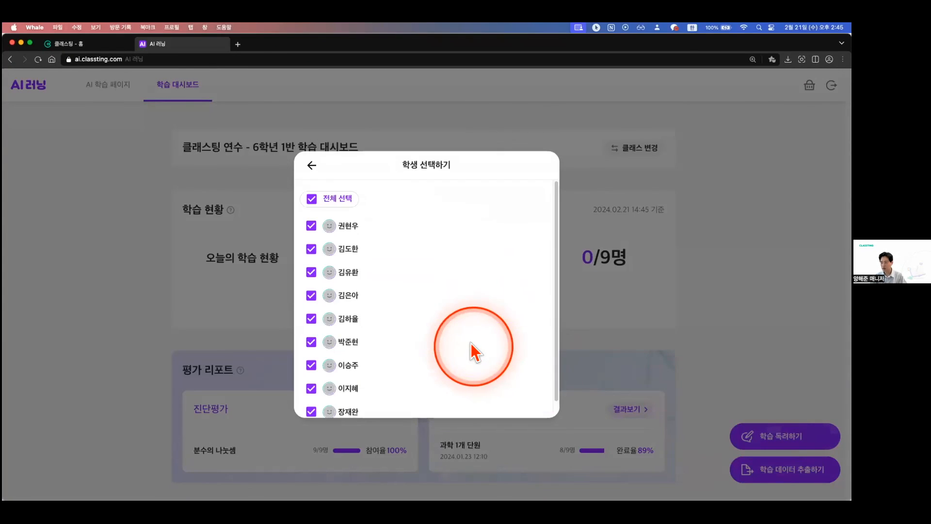
{"action": "left_click", "coordinate": [345, 201]}
{"action": "left_click", "coordinate": [312, 225]}
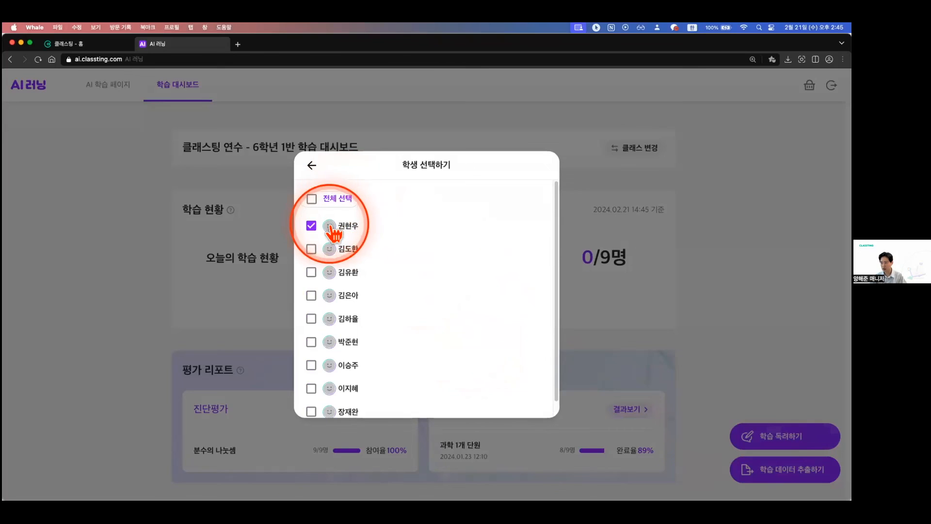
{"action": "left_click", "coordinate": [313, 170]}
{"action": "left_click", "coordinate": [516, 395]}
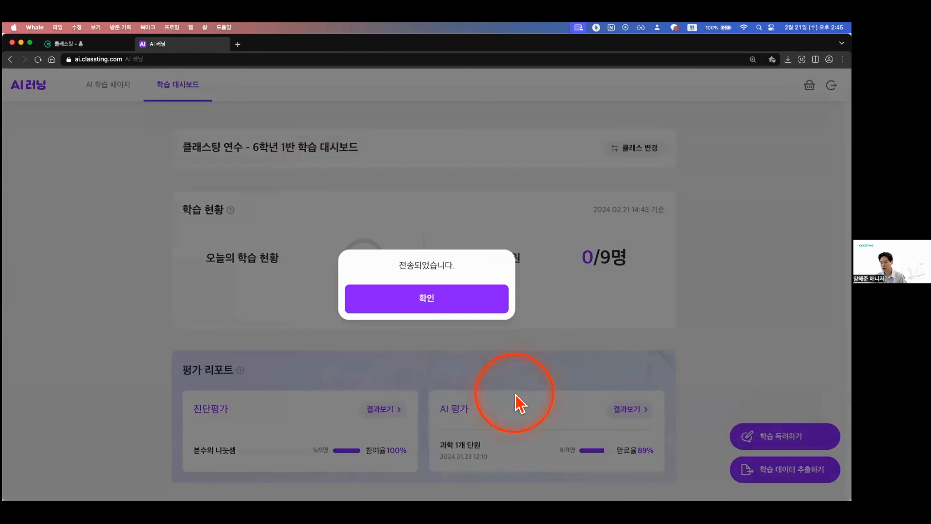
{"action": "left_click", "coordinate": [454, 314]}
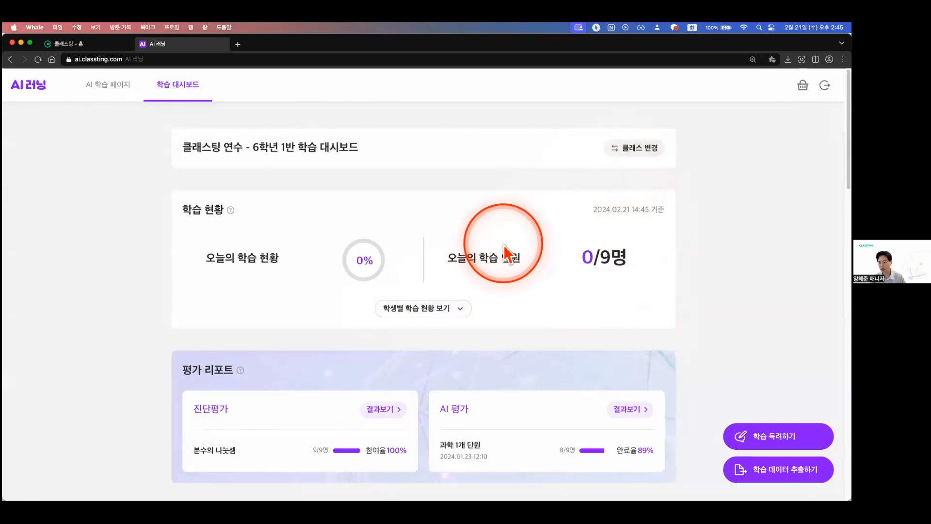
Switch to the presentation slide on the advantages of the teacher-centred learning dashboard.
{"action": "key", "text": "ctrl+Right"}
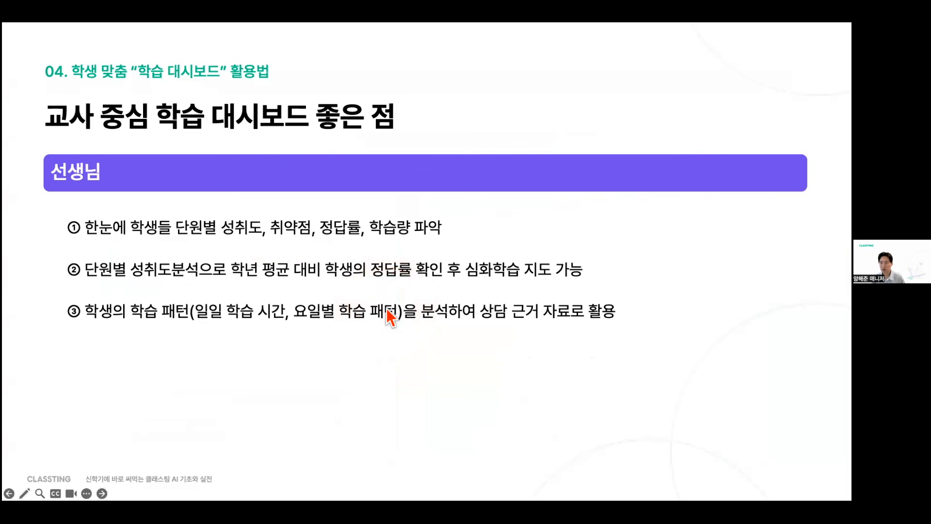